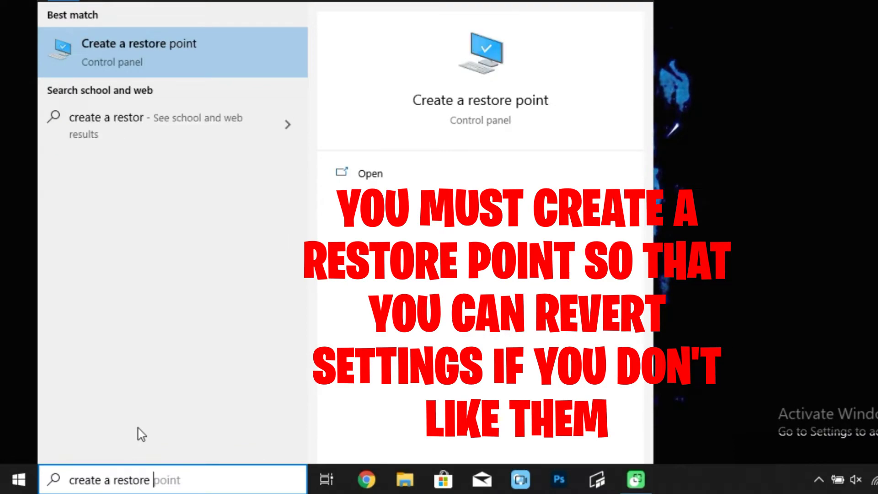
# - Create a system restore point described as "Valorant ping fix" with Local Disk (C:) selected, and close System Properties
pyautogui.click(160, 46)
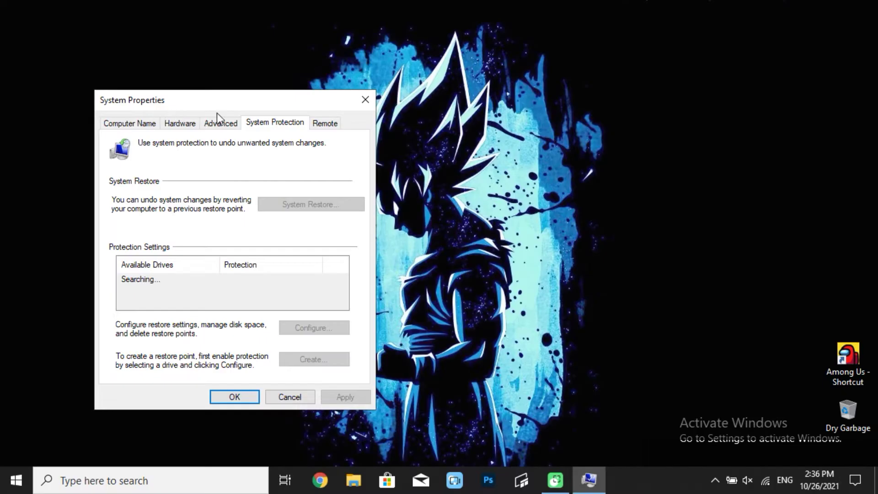
pyautogui.moveTo(218, 94); pyautogui.dragTo(236, 78)
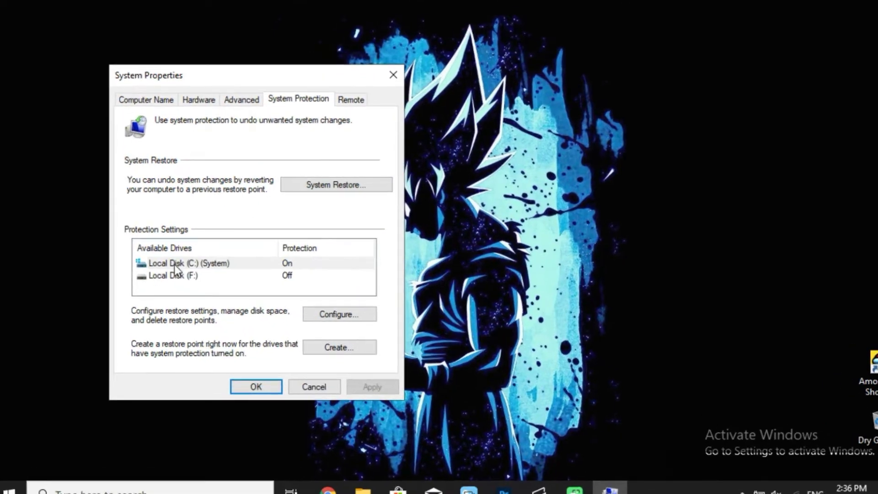
pyautogui.click(174, 265)
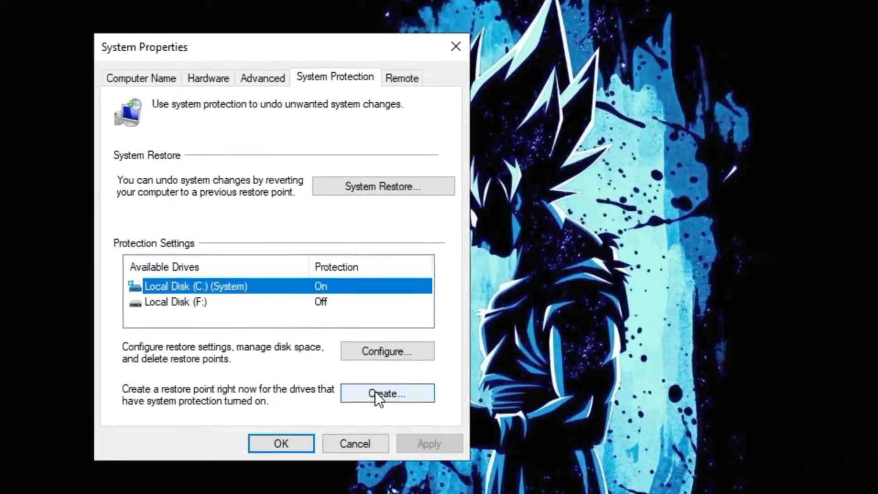
pyautogui.click(382, 398)
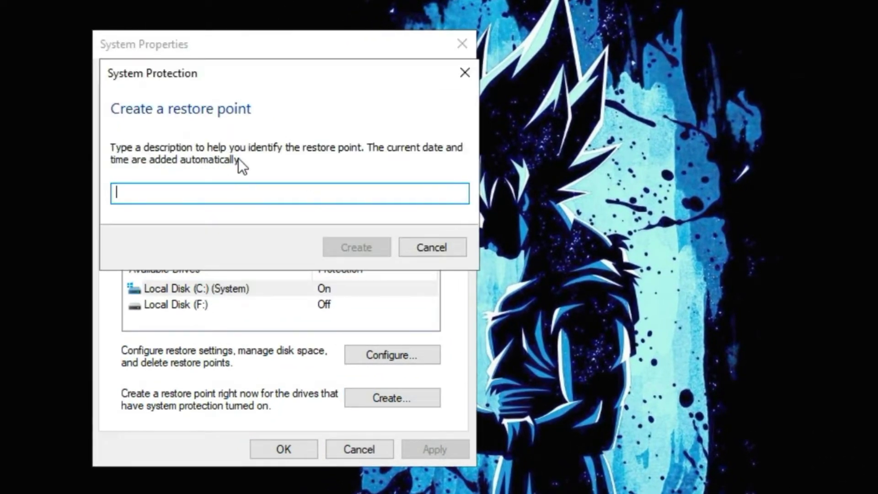
pyautogui.write('Valorant ping fix')
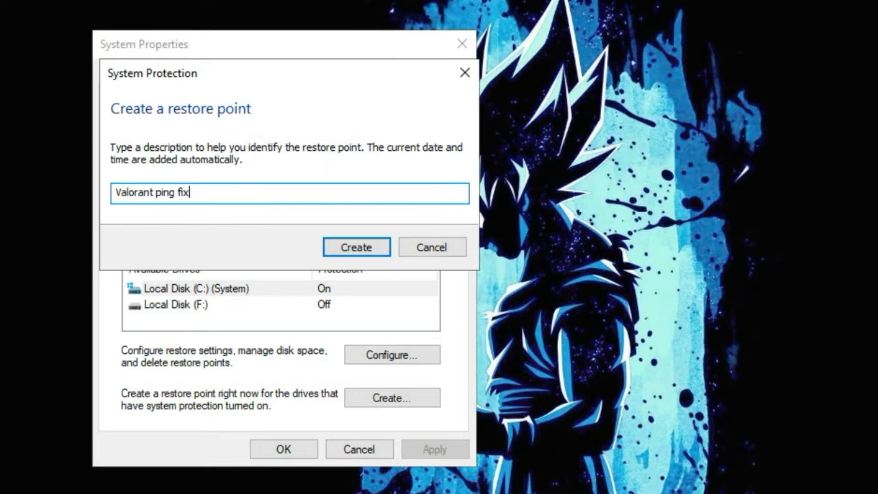
pyautogui.click(366, 252)
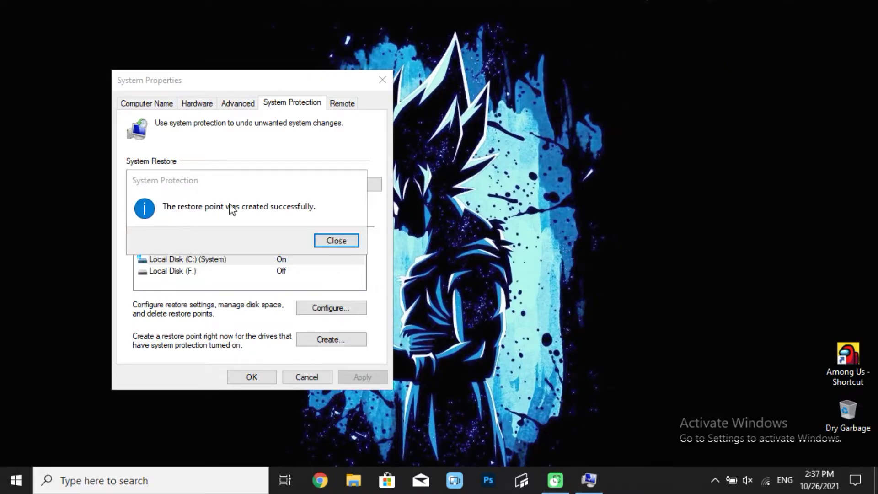
pyautogui.click(341, 241)
pyautogui.click(382, 80)
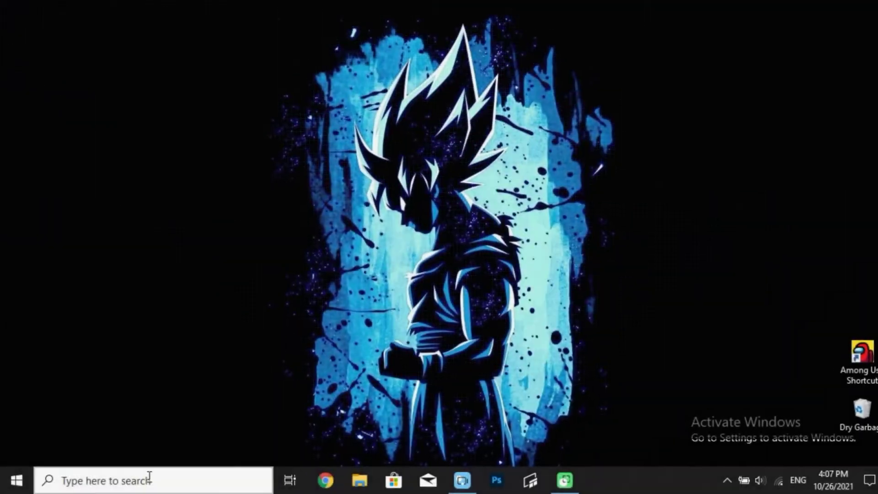
# - Open Windows Settings and bring up the properties of the connected WiFi network under Network & Internet
pyautogui.click(151, 479)
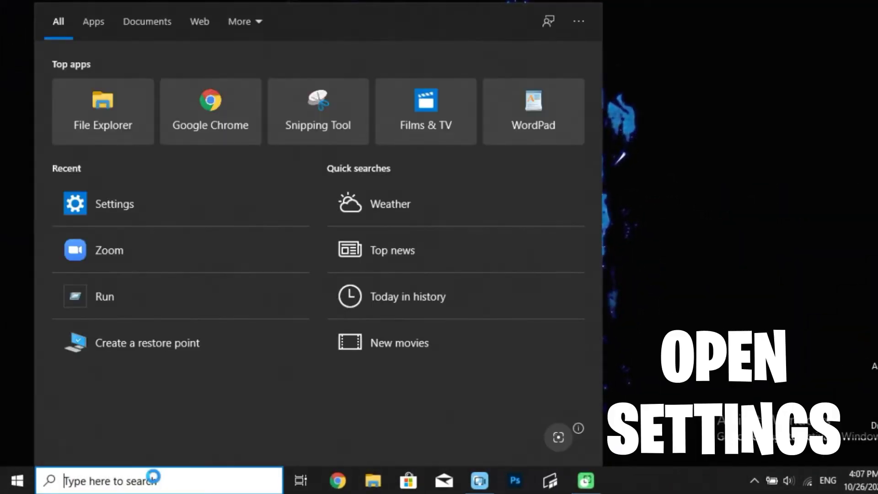
pyautogui.write('settings')
pyautogui.click(133, 92)
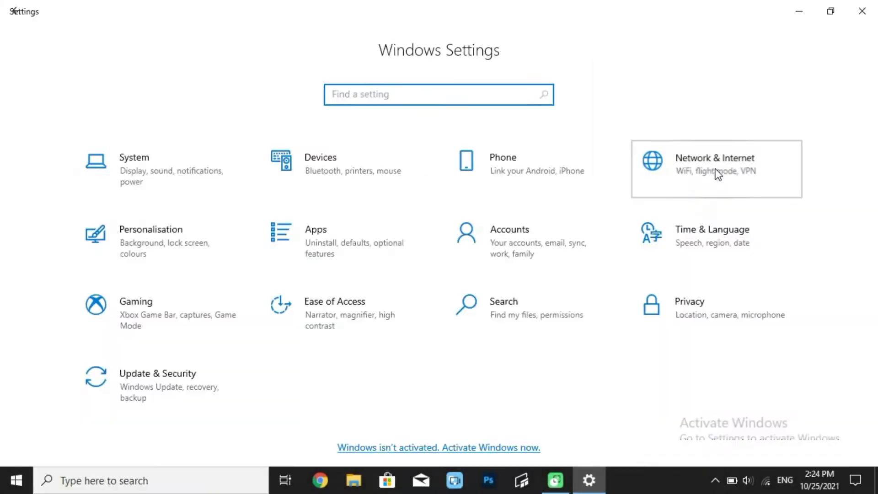
pyautogui.click(717, 173)
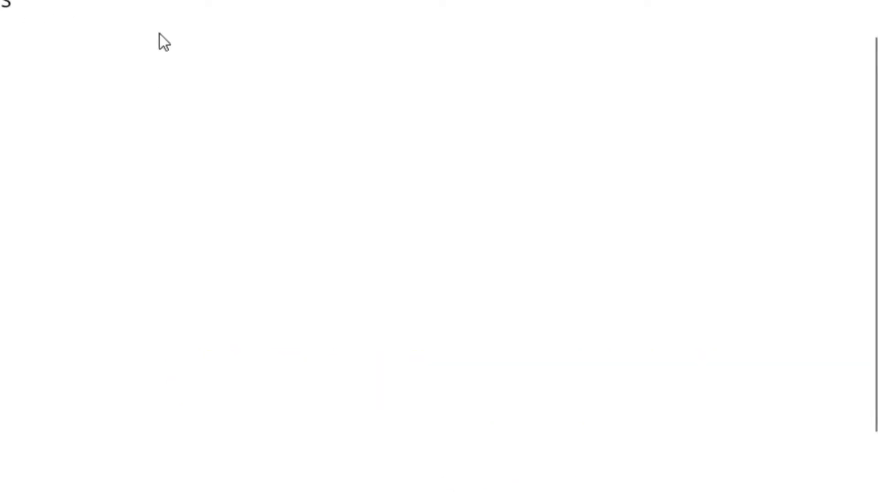
pyautogui.scroll(-2, 370, 193)
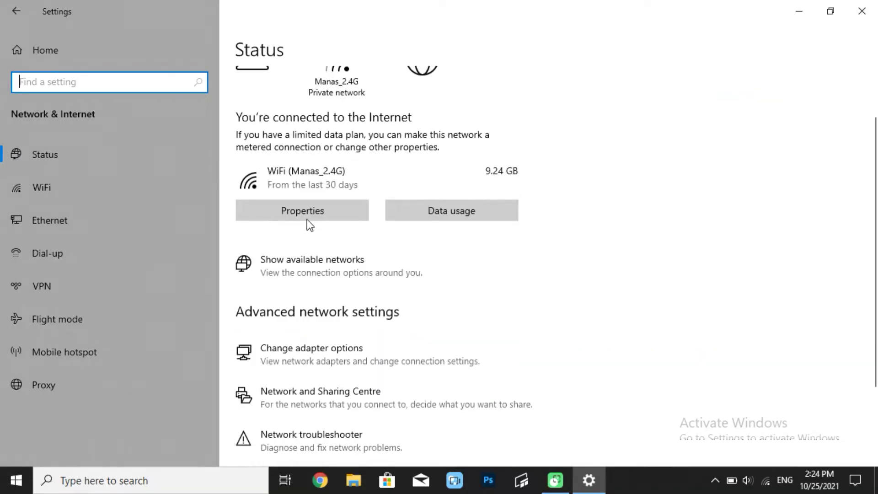
pyautogui.click(133, 158)
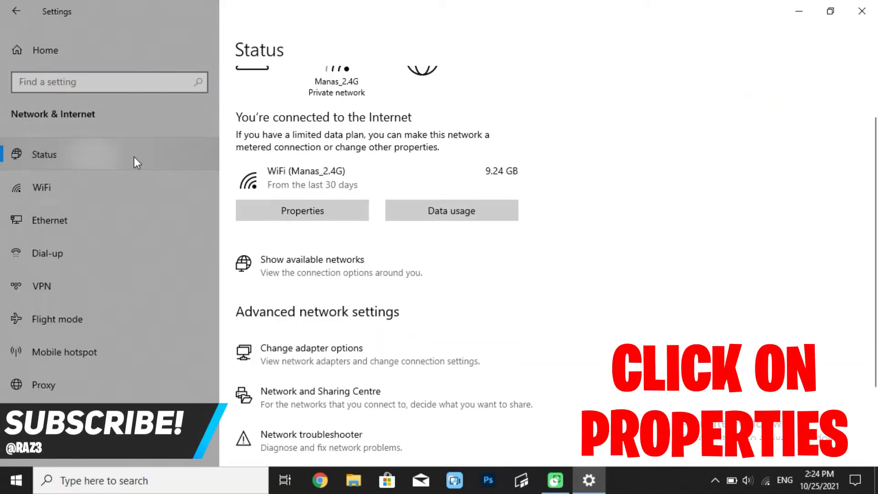
pyautogui.click(304, 213)
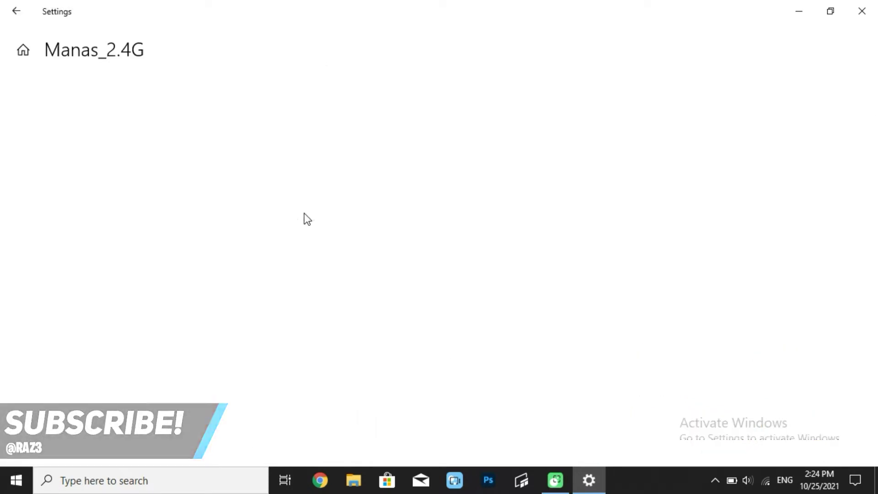
# - Set the WiFi network as a metered connection
pyautogui.scroll(-4, 234, 210)
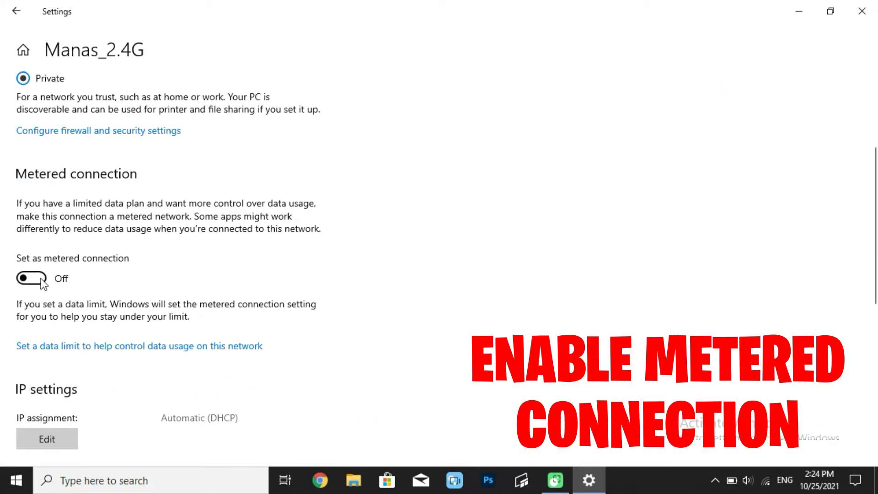
pyautogui.scroll(-1, 133, 265)
pyautogui.scroll(5, 205, 261)
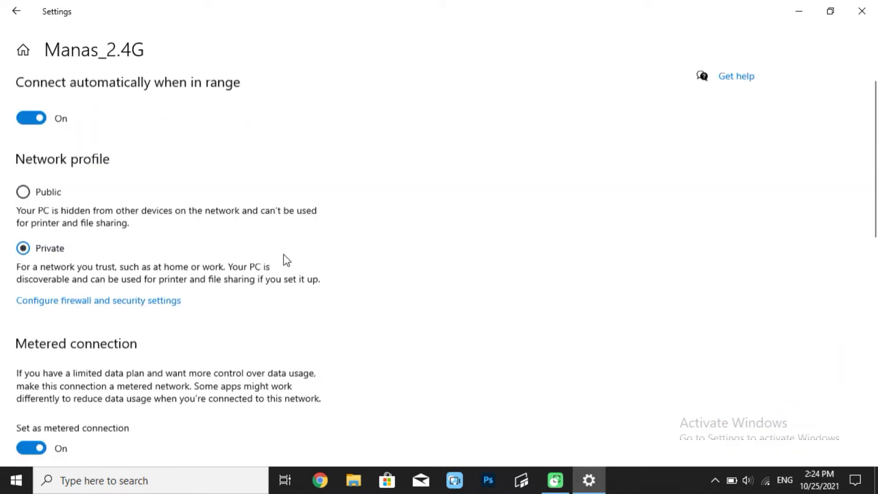
# - Return to the Settings home page and open the advanced options of Delivery Optimisation under Update & Security
pyautogui.click(16, 12)
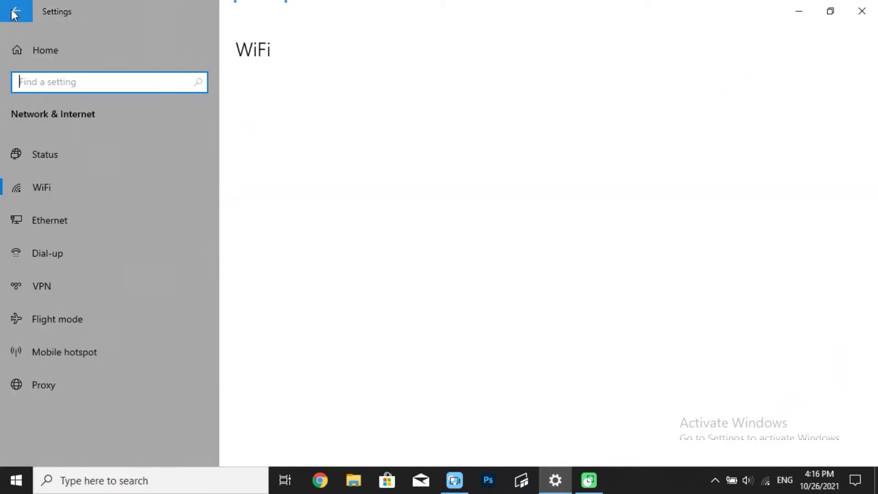
pyautogui.click(15, 13)
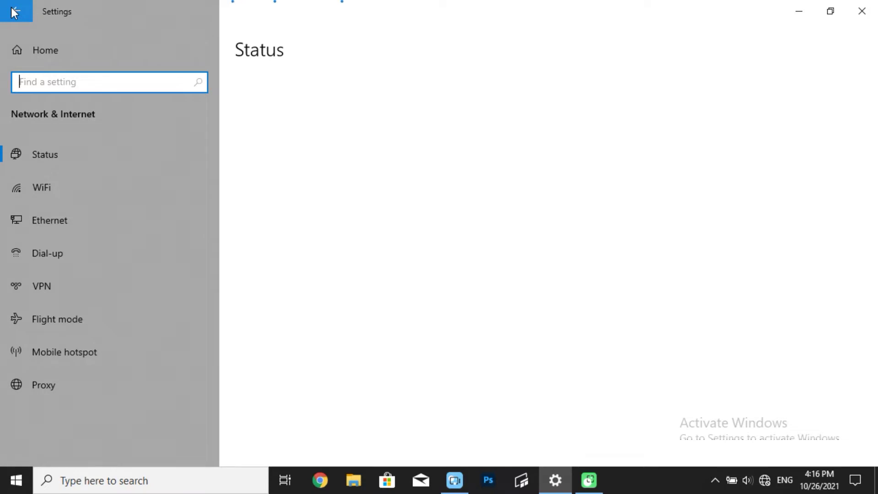
pyautogui.click(15, 13)
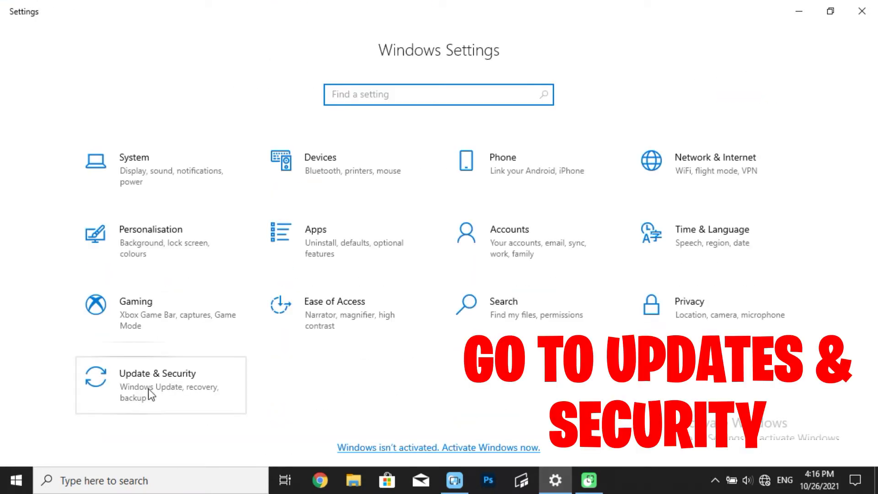
pyautogui.click(190, 371)
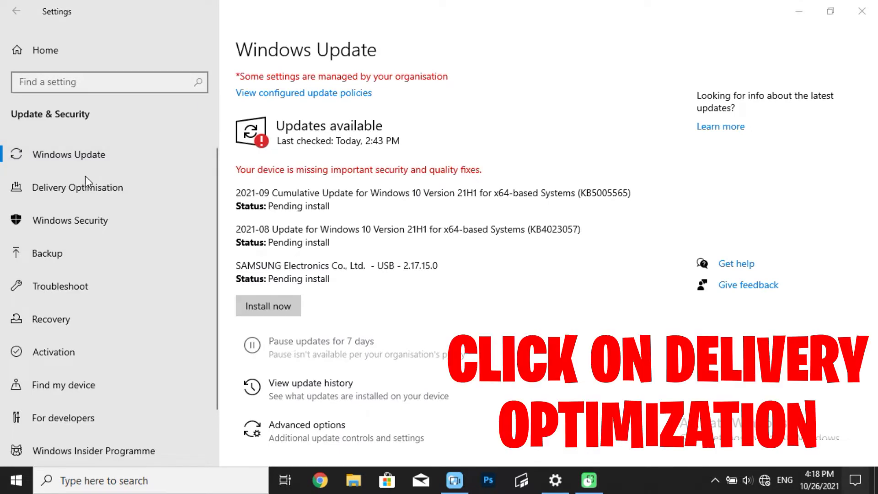
pyautogui.click(46, 187)
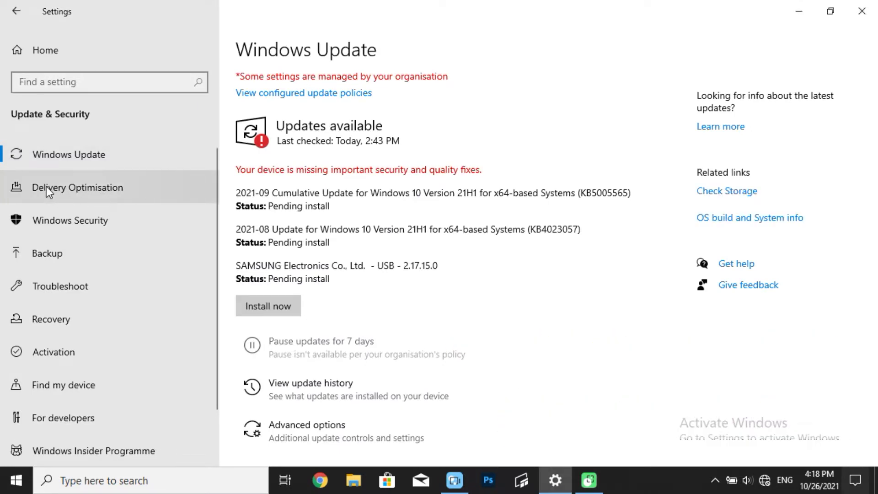
pyautogui.click(45, 186)
pyautogui.scroll(-2, 372, 312)
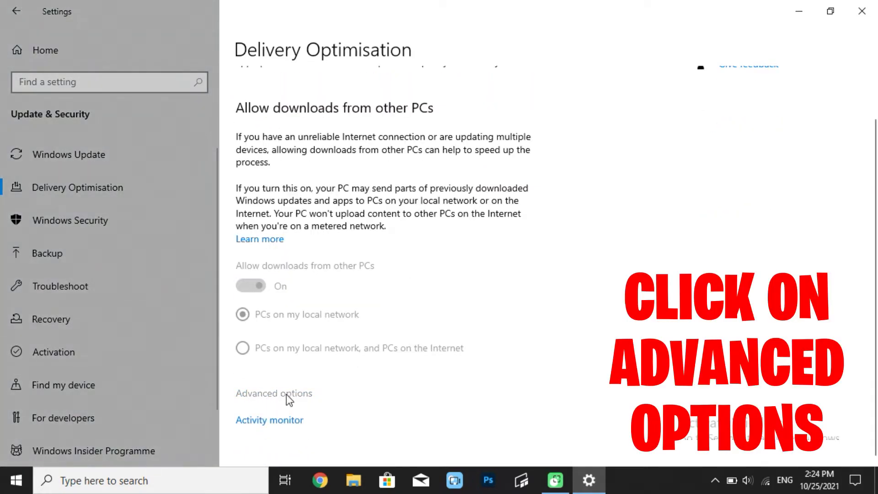
pyautogui.click(284, 395)
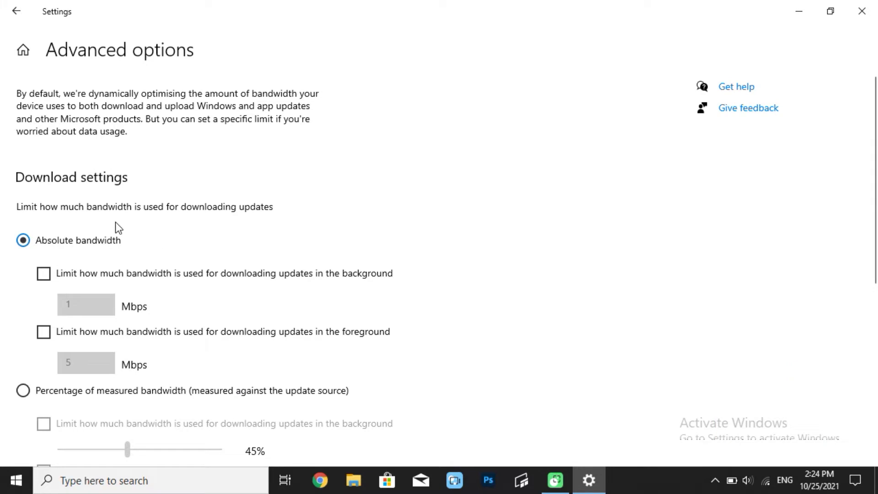
# - Limit update downloads by percentage of measured bandwidth, with both the background and foreground limits enabled at 5%
pyautogui.scroll(-4, 80, 293)
pyautogui.click(21, 213)
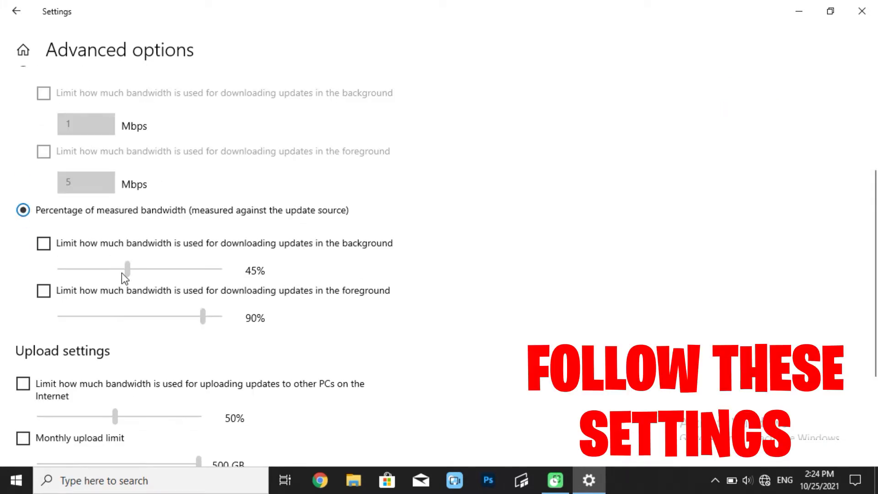
pyautogui.click(43, 244)
pyautogui.click(44, 291)
pyautogui.moveTo(97, 275); pyautogui.dragTo(38, 273)
pyautogui.moveTo(203, 316); pyautogui.dragTo(47, 316)
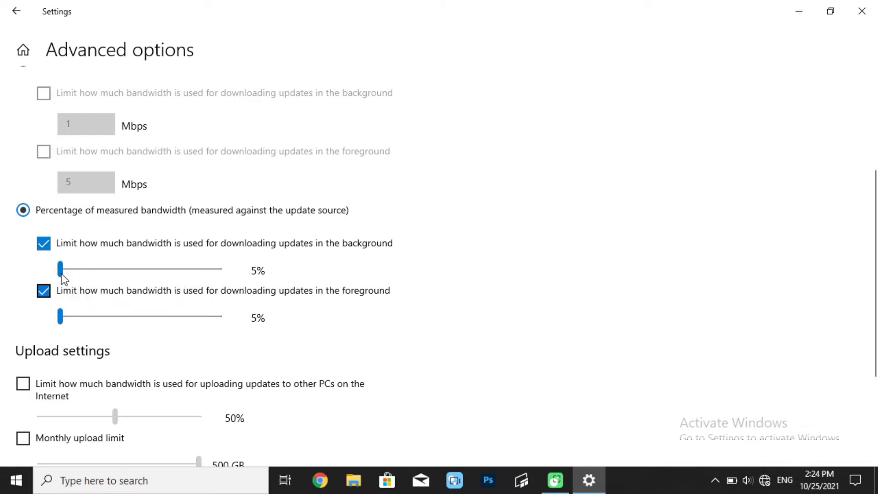
# - Enable both upload limits, set upload bandwidth to 5% and the monthly upload limit to 5 GB, and leave the advanced options
pyautogui.scroll(-3, 29, 281)
pyautogui.click(26, 281)
pyautogui.click(21, 317)
pyautogui.moveTo(114, 298); pyautogui.dragTo(18, 292)
pyautogui.moveTo(197, 344); pyautogui.dragTo(3, 338)
pyautogui.scroll(-1, 69, 331)
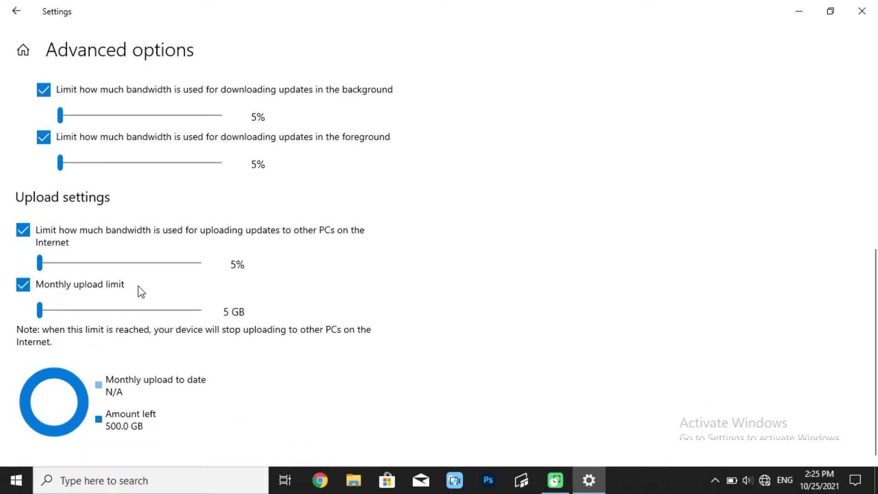
pyautogui.scroll(8, 139, 287)
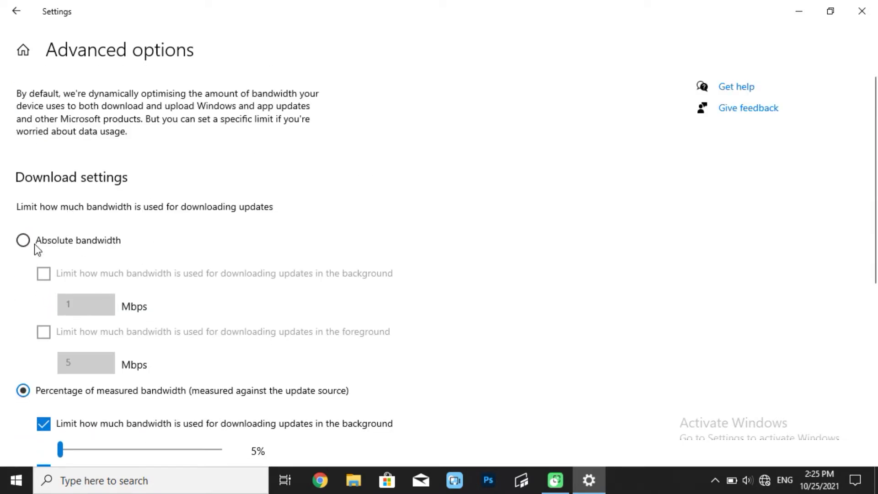
pyautogui.click(16, 13)
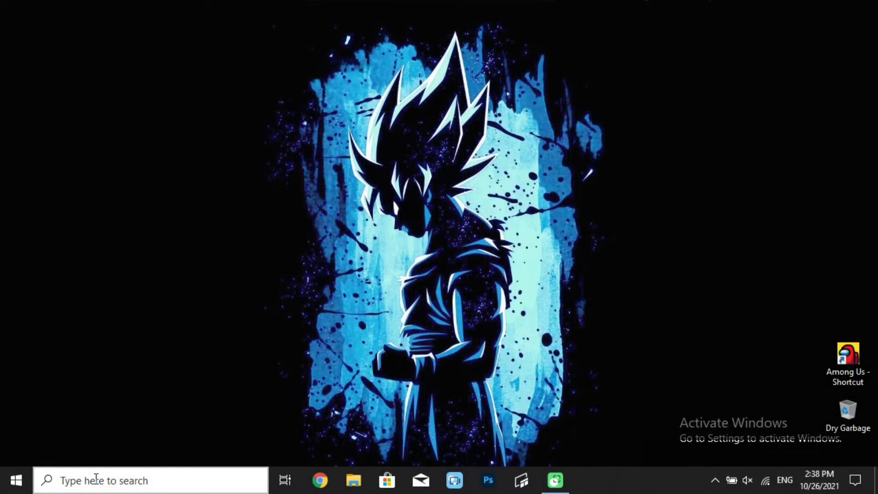
# - Find the Run app through Windows search and use it to launch GPEDIT.MSC
pyautogui.click(95, 482)
pyautogui.write('run')
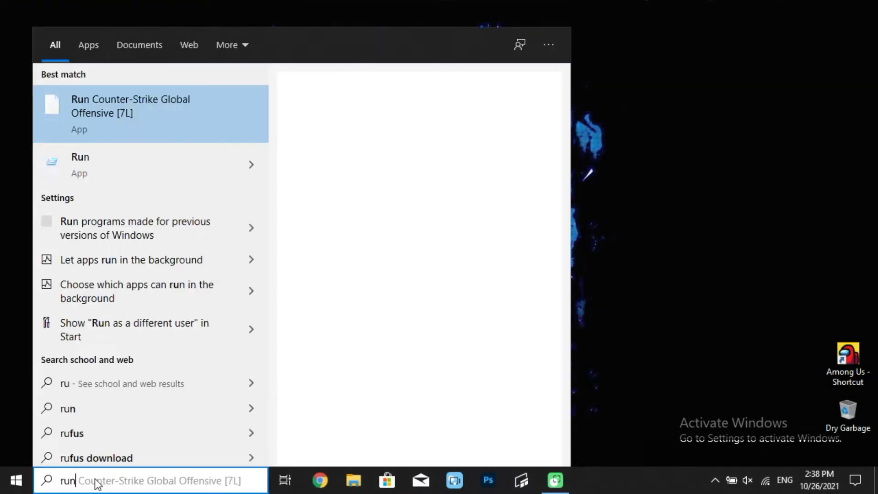
pyautogui.click(111, 105)
pyautogui.moveTo(81, 330); pyautogui.dragTo(177, 191)
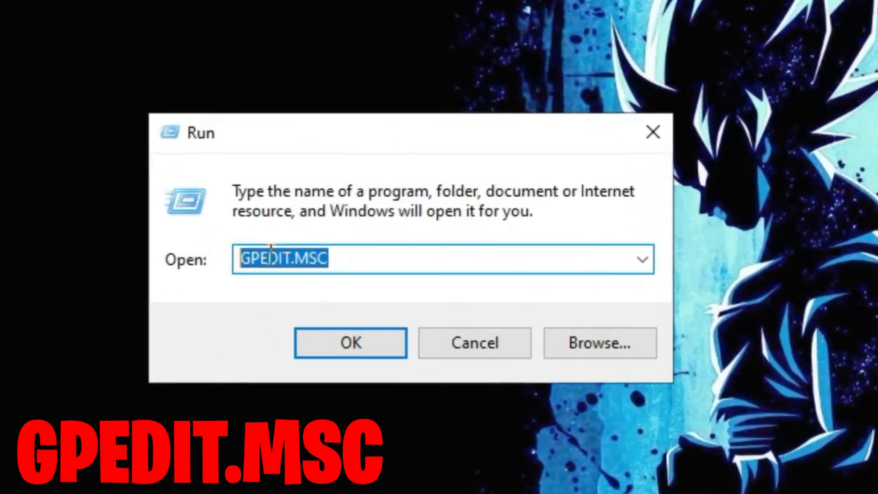
pyautogui.press('End')
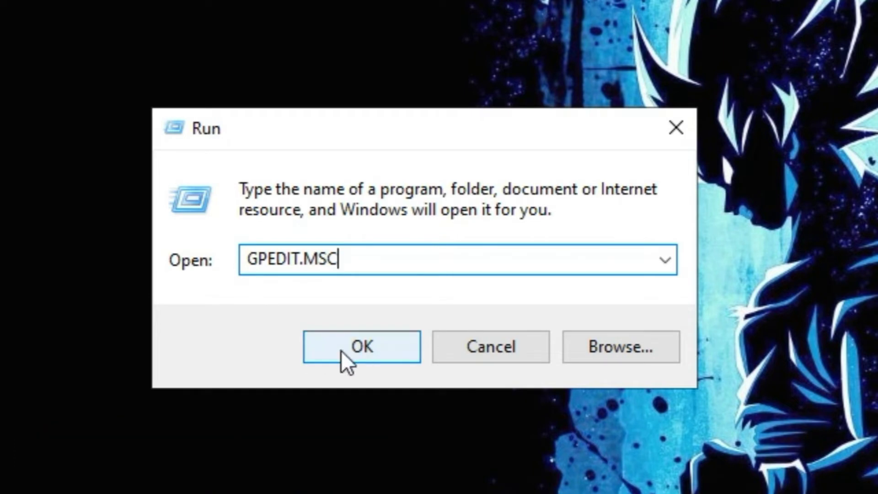
pyautogui.click(357, 350)
# - Widen the policy tree and open QoS Packet Scheduler under Computer Configuration > Administrative Templates > Network
pyautogui.moveTo(274, 241); pyautogui.dragTo(305, 238)
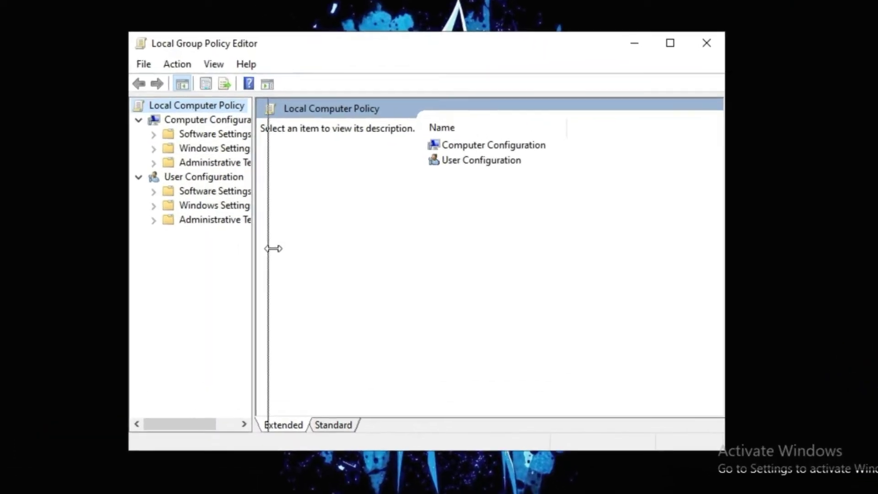
pyautogui.click(184, 159)
pyautogui.click(138, 159)
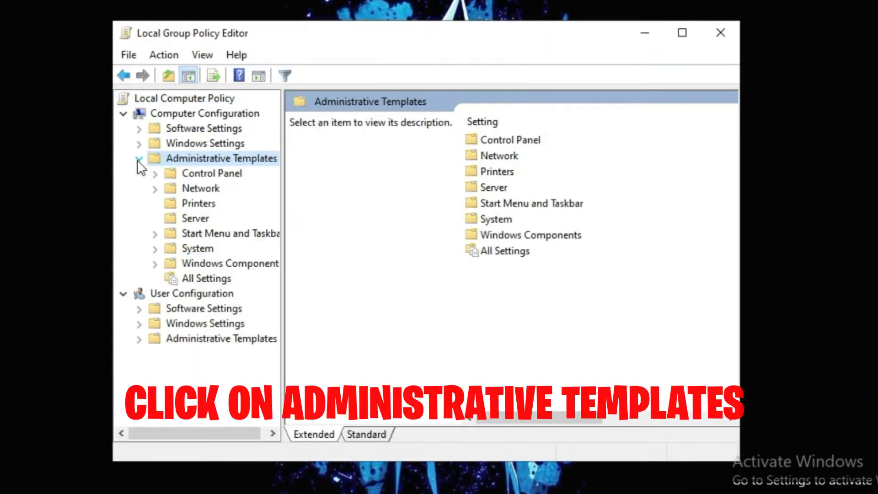
pyautogui.click(193, 187)
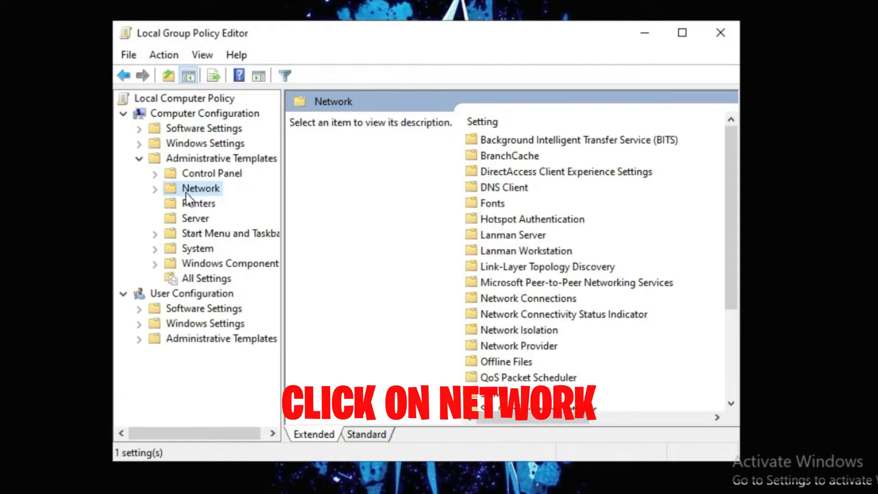
pyautogui.click(155, 189)
pyautogui.scroll(-1, 232, 274)
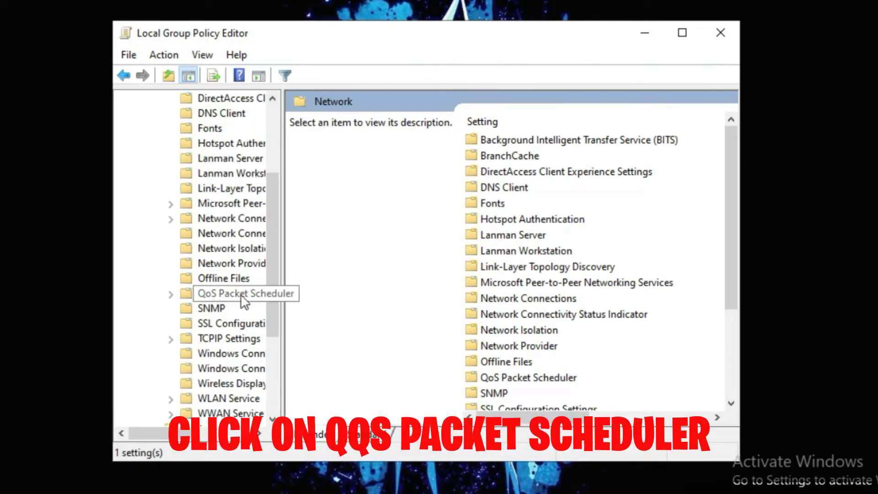
pyautogui.click(222, 295)
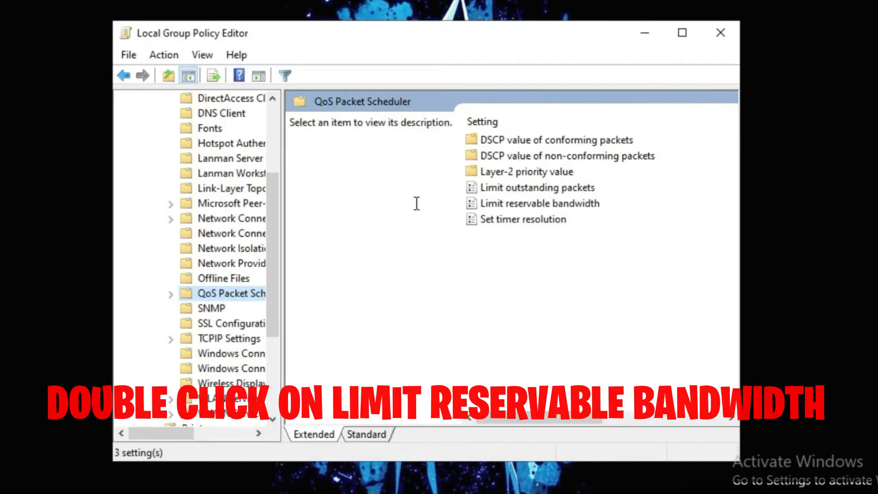
# - Set the Limit reservable bandwidth policy to Disabled, apply it and close the Local Group Policy Editor
pyautogui.click(491, 206)
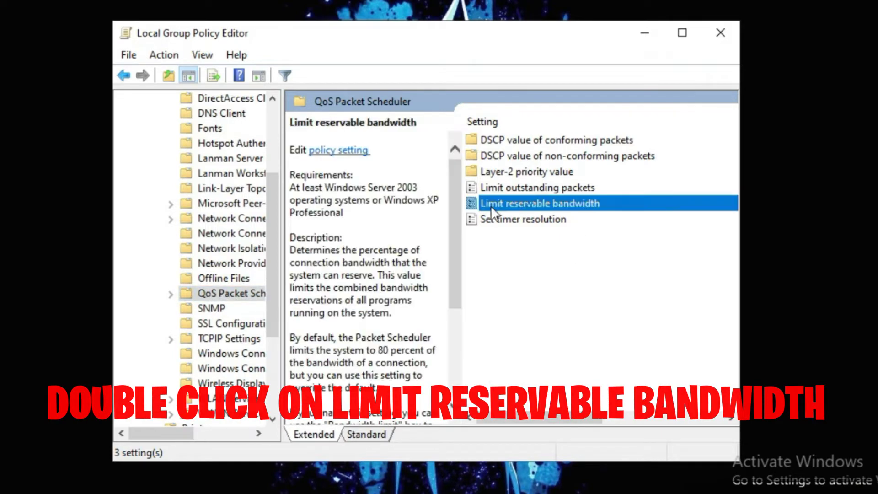
pyautogui.doubleClick(522, 203)
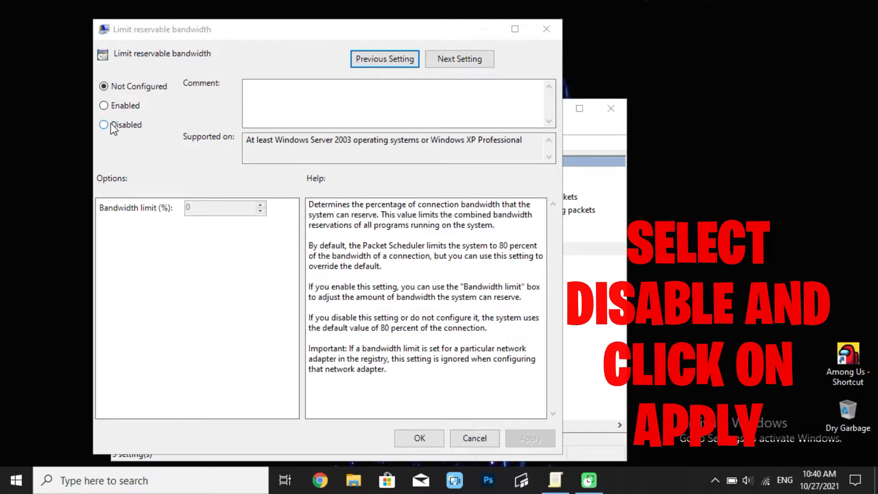
pyautogui.click(104, 126)
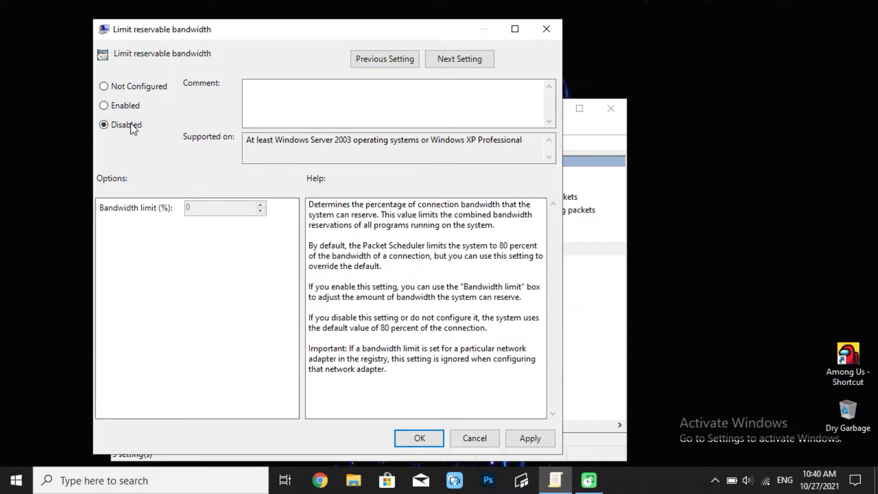
pyautogui.click(526, 438)
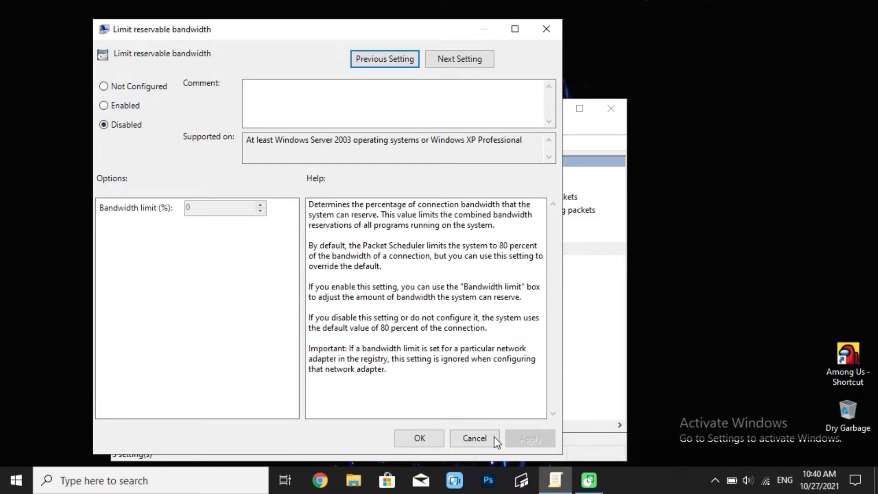
pyautogui.click(424, 437)
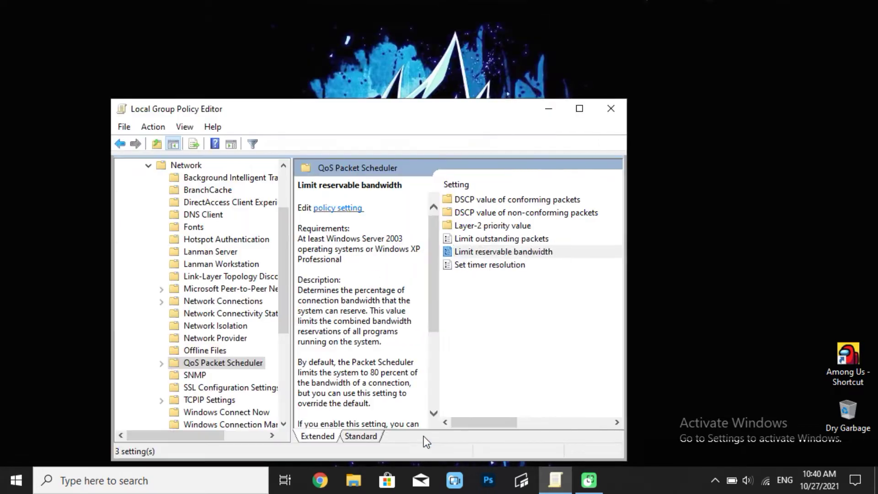
pyautogui.click(602, 112)
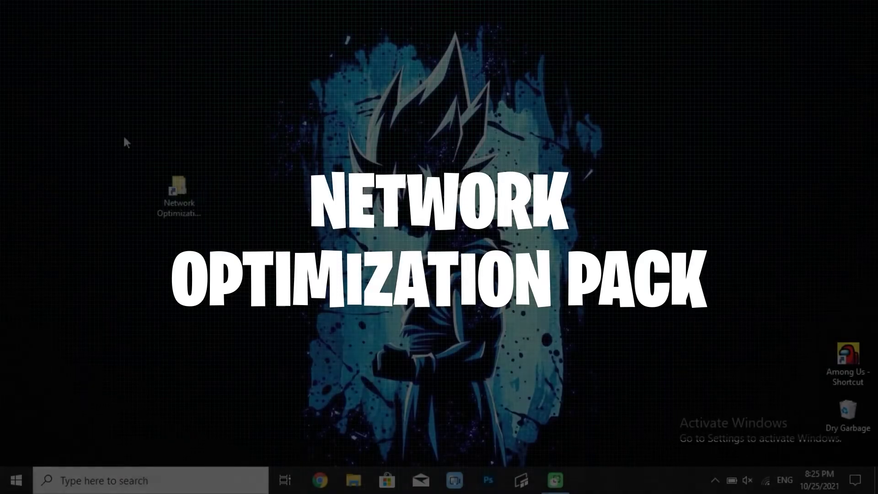
# - Open the Network Optimization Pack from its desktop shortcut and go into the Realtek Drivers folder
pyautogui.rightClick(180, 182)
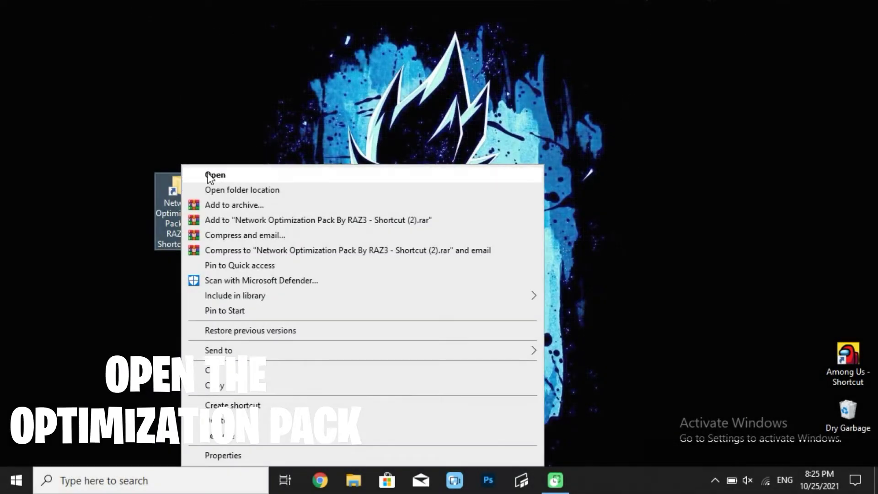
pyautogui.click(207, 174)
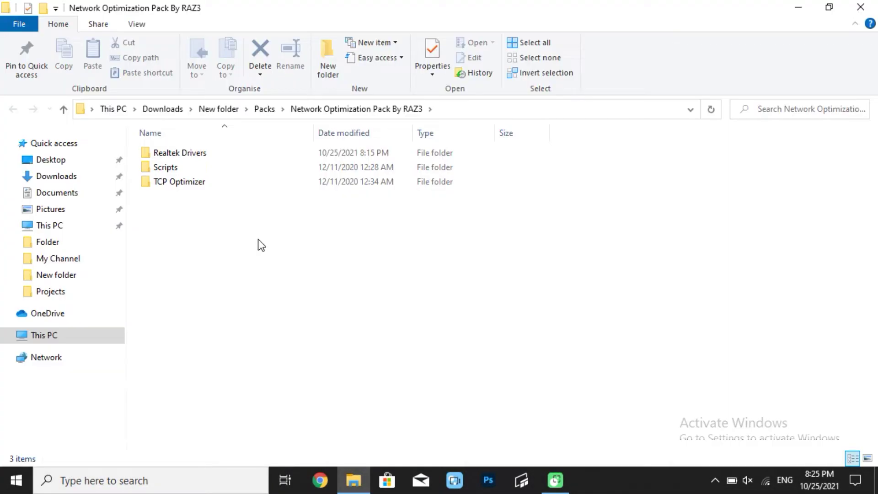
pyautogui.moveTo(314, 323); pyautogui.dragTo(189, 150)
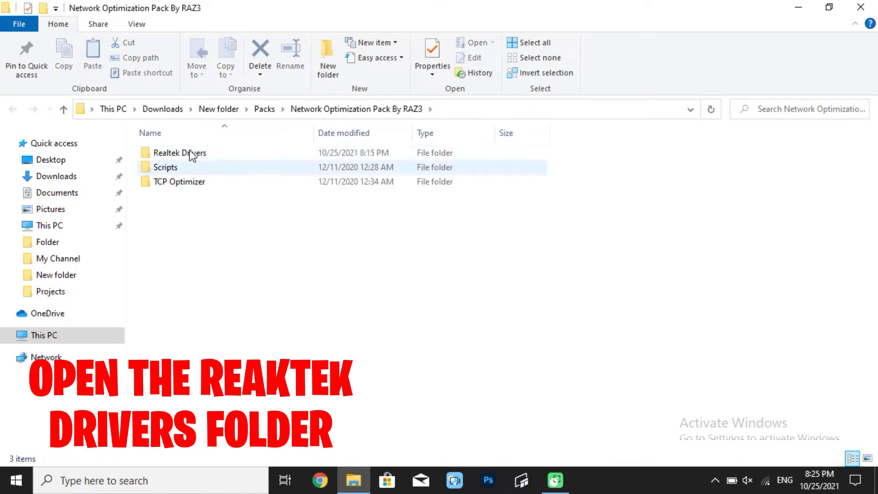
pyautogui.click(194, 152)
pyautogui.rightClick(181, 150)
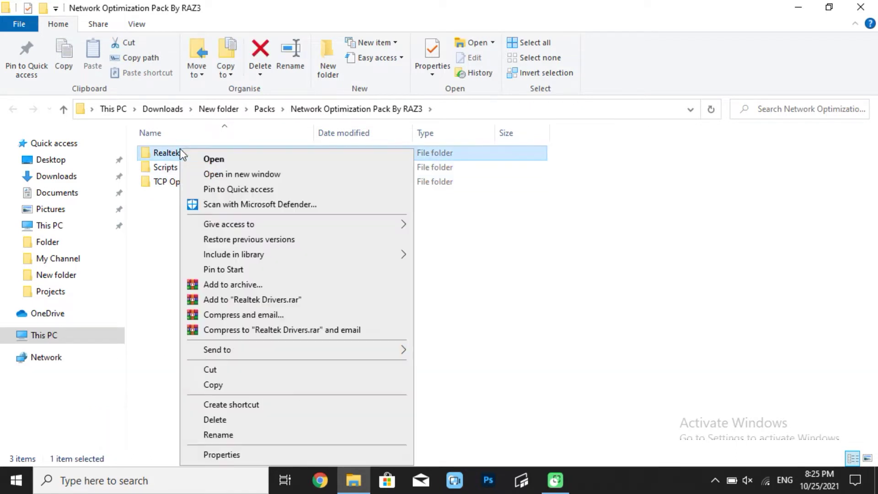
pyautogui.click(231, 161)
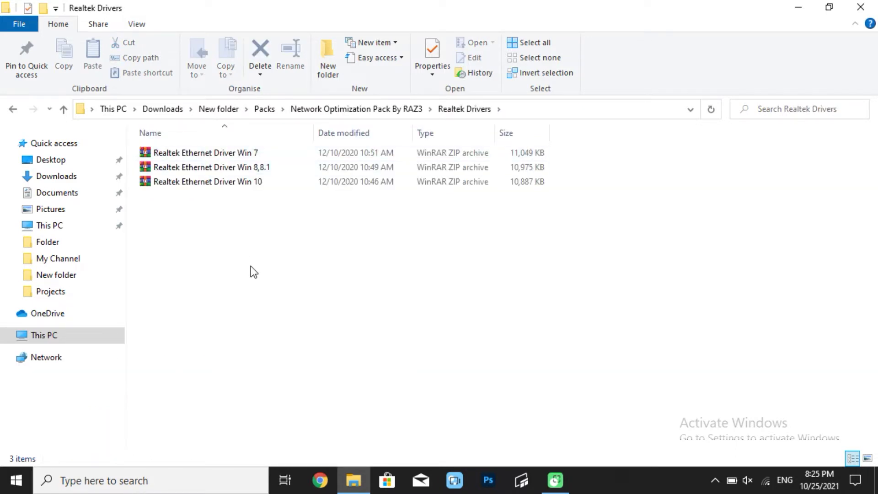
# - Extract the Realtek Ethernet Driver Win 10 archive into the Realtek Drivers folder
pyautogui.moveTo(250, 265); pyautogui.dragTo(241, 152)
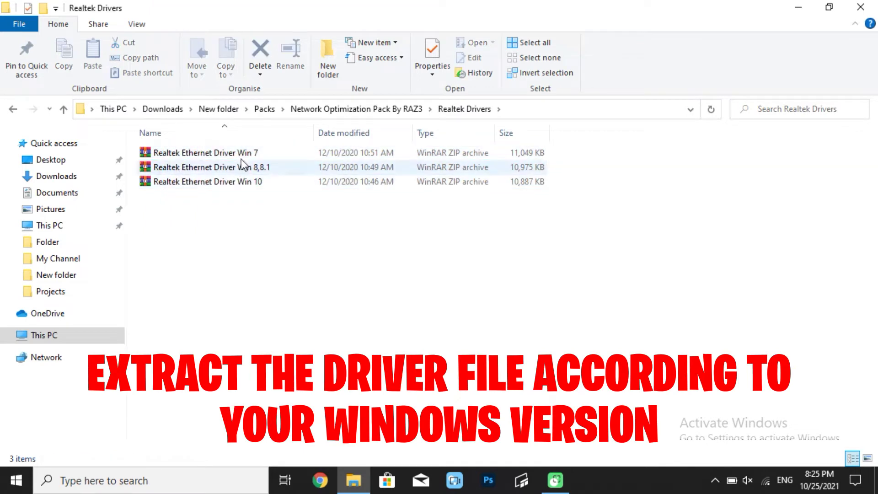
pyautogui.click(247, 168)
pyautogui.click(242, 181)
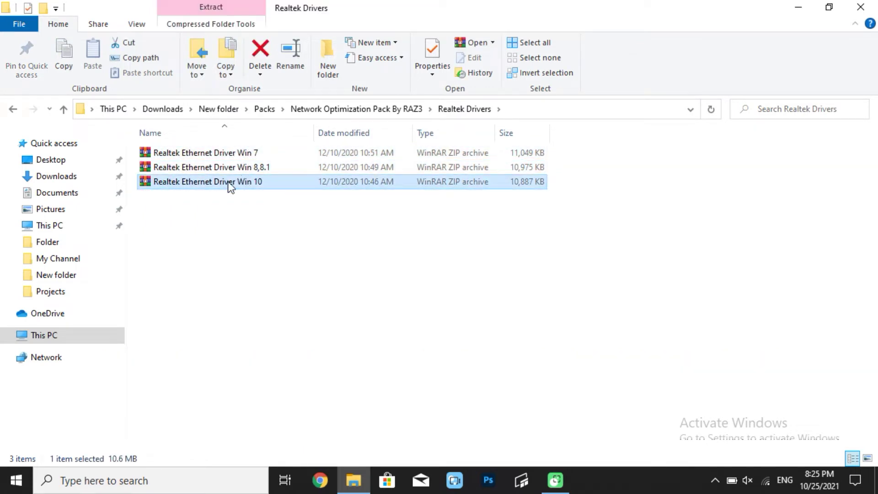
pyautogui.rightClick(207, 183)
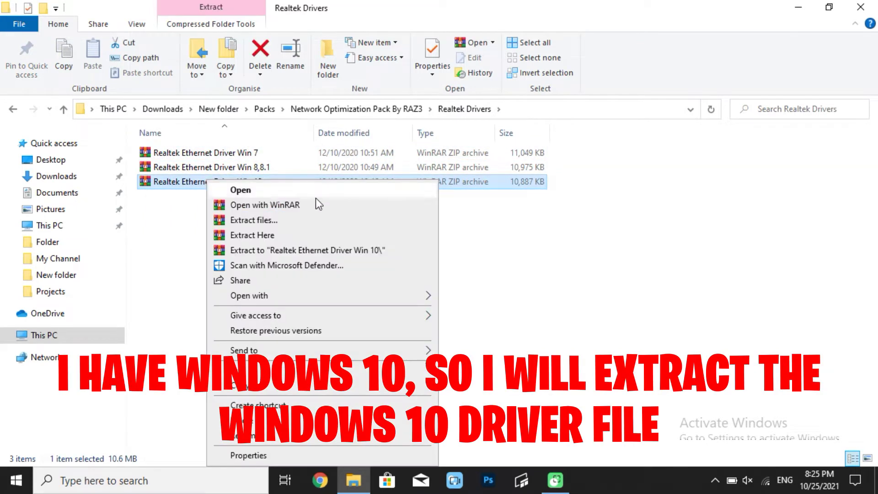
pyautogui.click(248, 194)
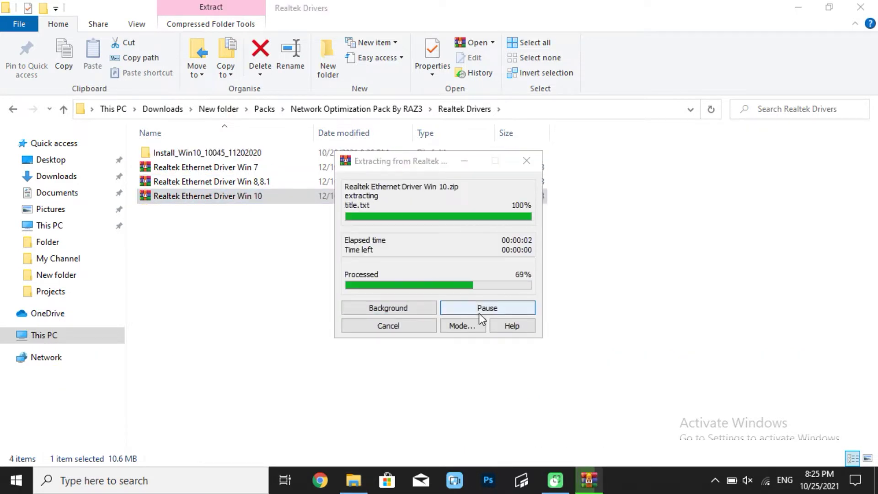
# - Open the extracted Install_Win10_10045_11202020 folder and launch the setup application
pyautogui.click(216, 153)
pyautogui.rightClick(216, 153)
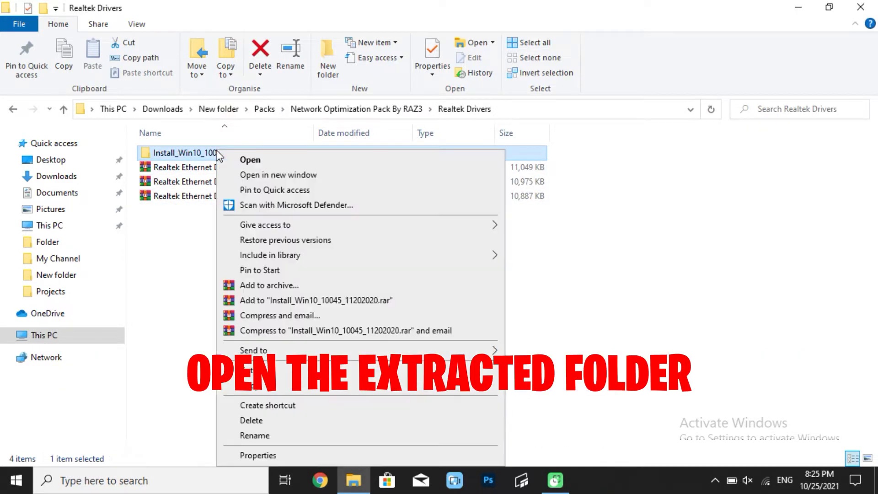
pyautogui.click(280, 160)
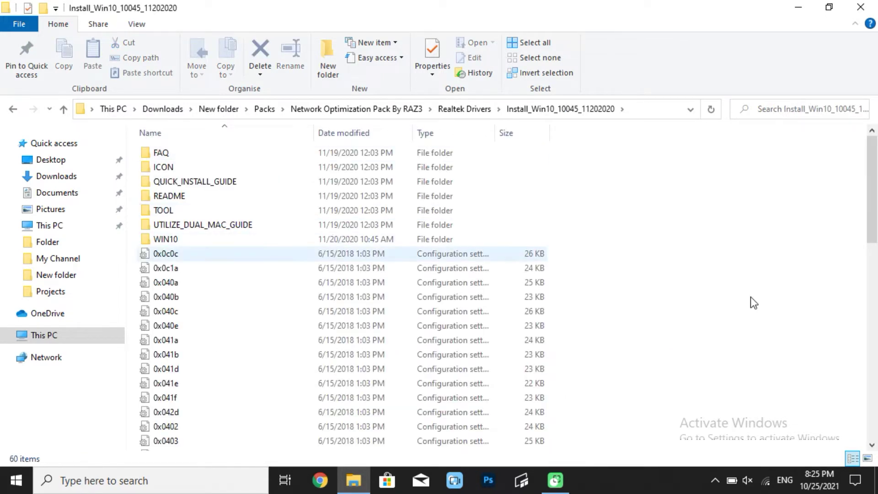
pyautogui.scroll(-2, 381, 240)
pyautogui.scroll(-12, 380, 240)
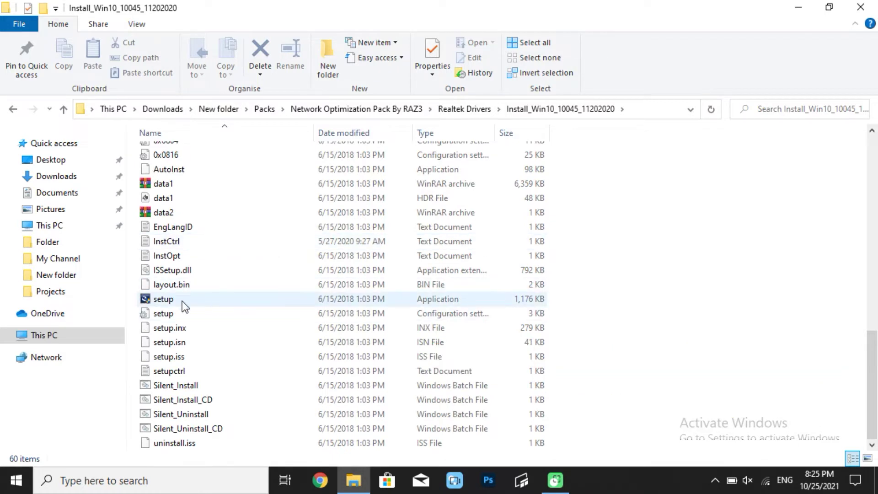
pyautogui.click(173, 299)
pyautogui.rightClick(176, 300)
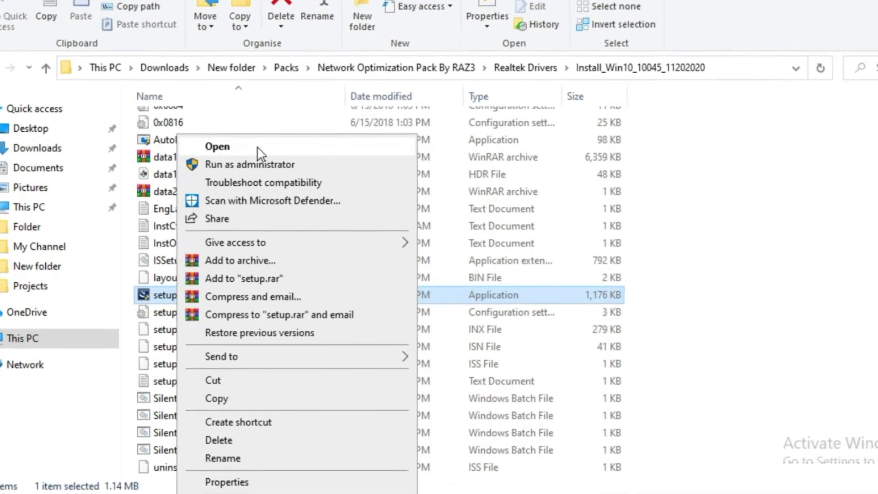
pyautogui.click(252, 146)
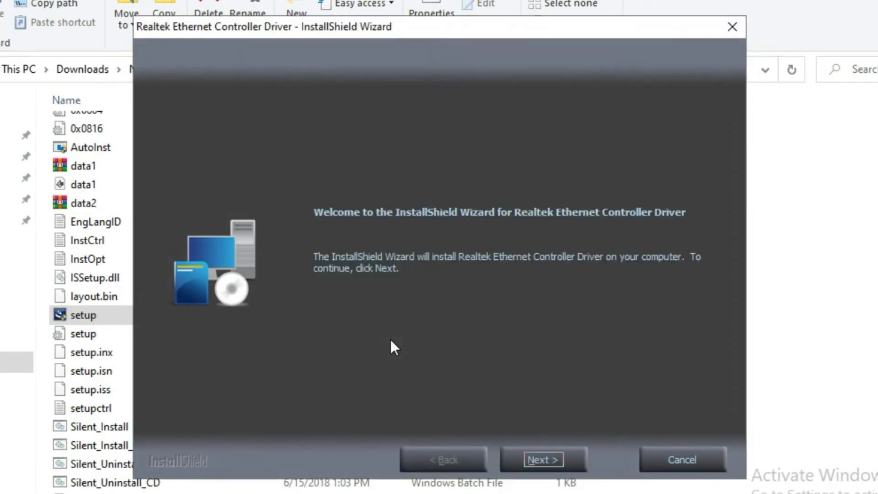
# - Install the Realtek Ethernet Controller Driver through the InstallShield Wizard and finish the wizard
pyautogui.click(536, 460)
pyautogui.click(540, 460)
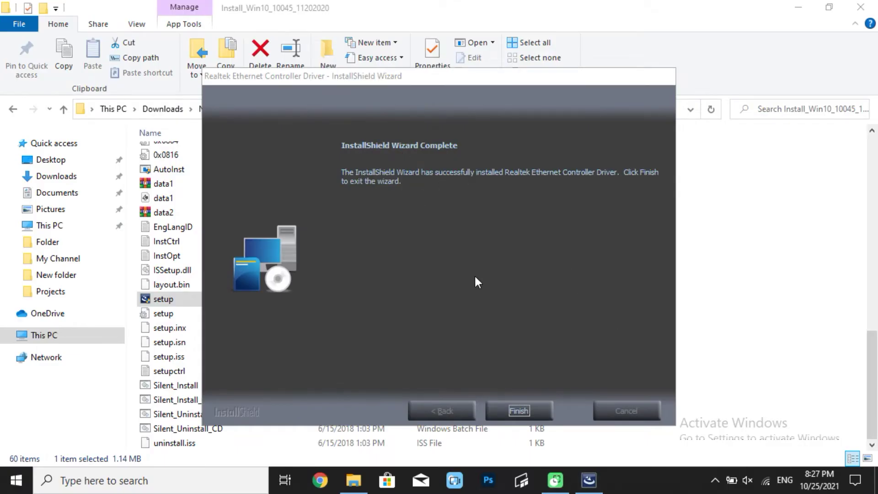
pyautogui.click(519, 410)
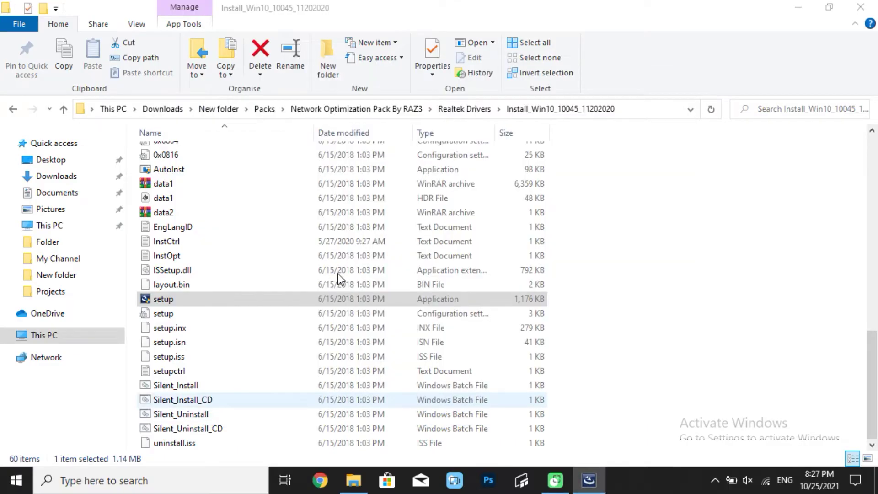
# - Return to the Network Optimization Pack folder and open its Scripts folder
pyautogui.click(12, 109)
pyautogui.click(13, 110)
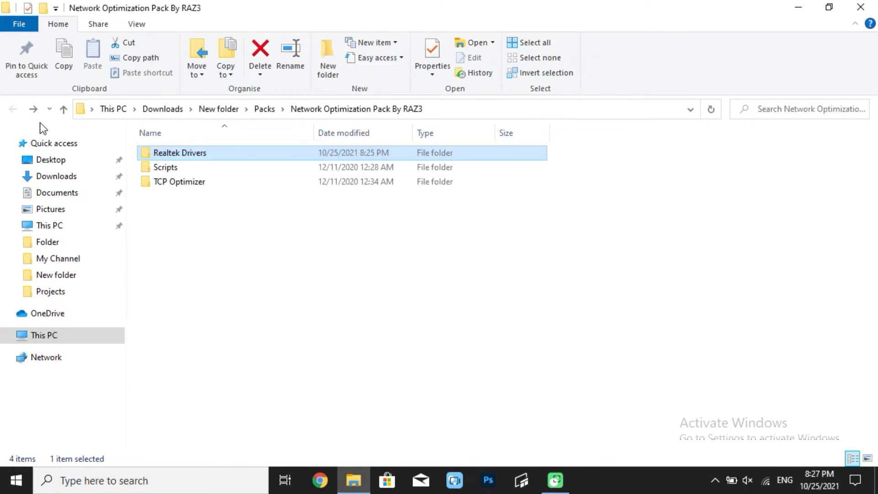
pyautogui.click(249, 217)
pyautogui.click(179, 167)
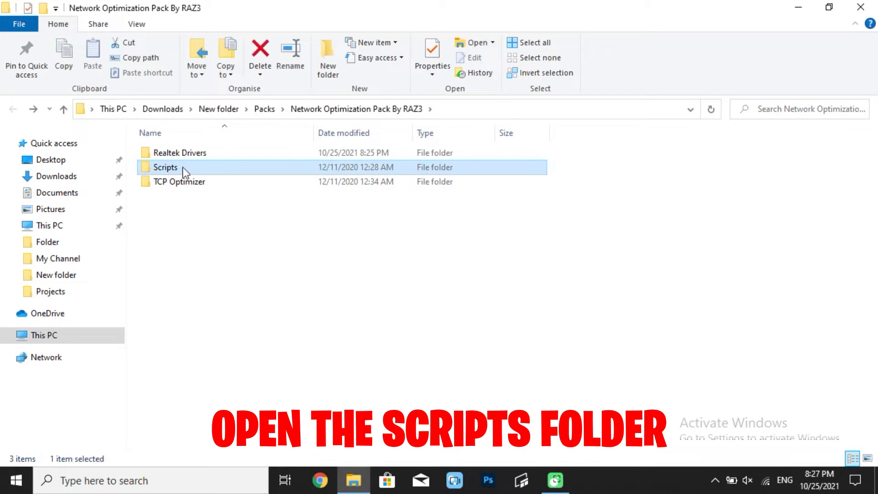
pyautogui.rightClick(177, 165)
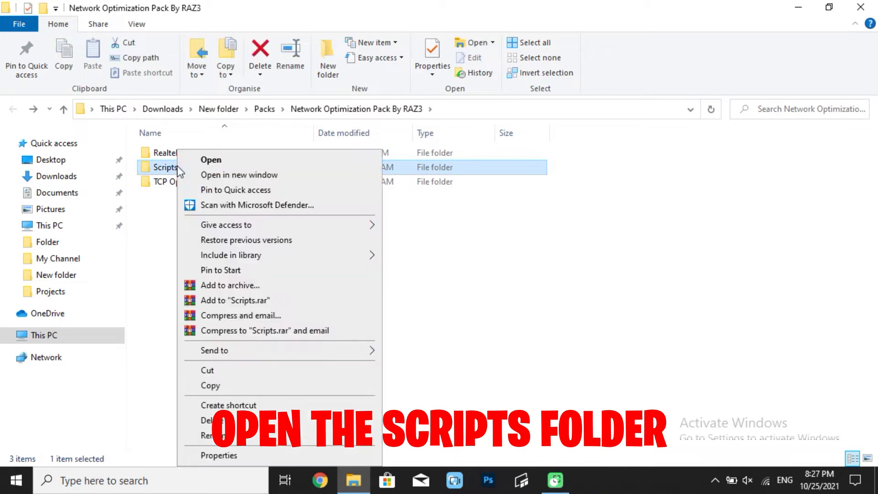
pyautogui.click(221, 161)
pyautogui.moveTo(216, 201); pyautogui.dragTo(184, 147)
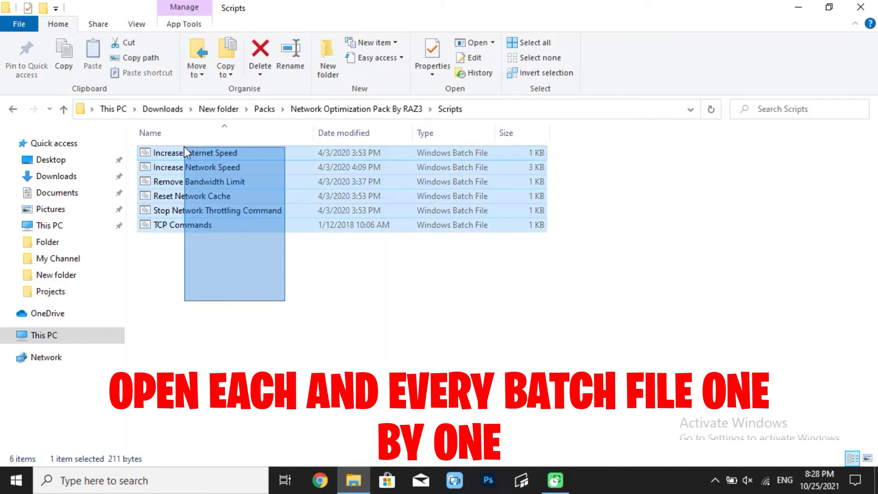
pyautogui.moveTo(314, 309); pyautogui.dragTo(197, 172)
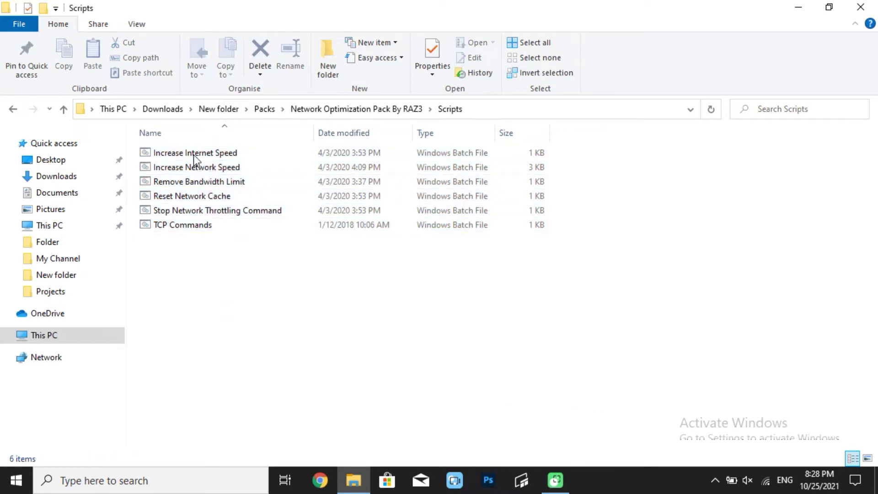
pyautogui.click(184, 167)
pyautogui.click(183, 197)
pyautogui.click(181, 210)
pyautogui.click(181, 225)
pyautogui.click(179, 241)
# - Run the Increase Internet Speed batch file from the Scripts folder
pyautogui.click(186, 152)
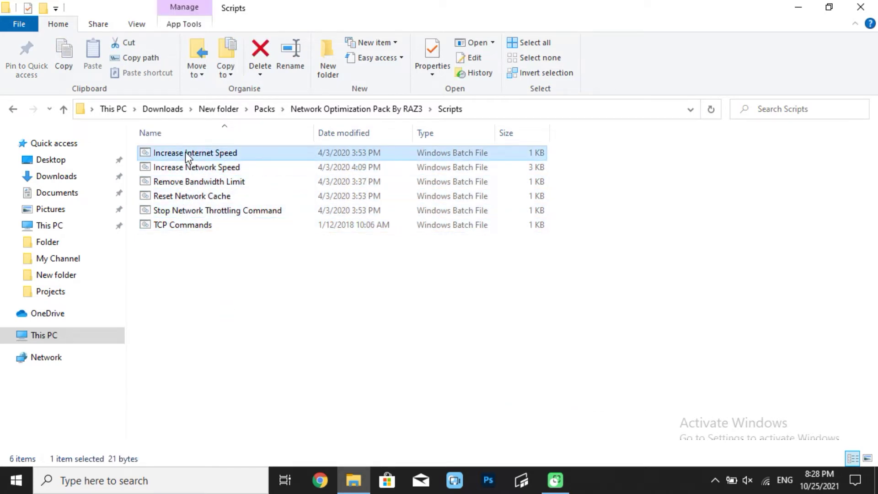
pyautogui.rightClick(185, 152)
pyautogui.click(224, 161)
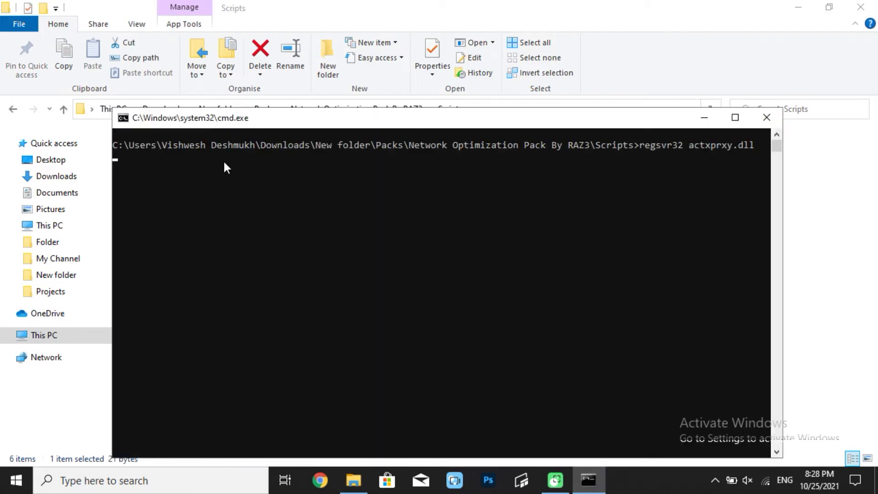
pyautogui.click(567, 203)
# - Run the Increase Network Speed batch file, answering 1 for Windows 10 and 1 to do the ping test
pyautogui.click(210, 168)
pyautogui.rightClick(210, 167)
pyautogui.click(235, 161)
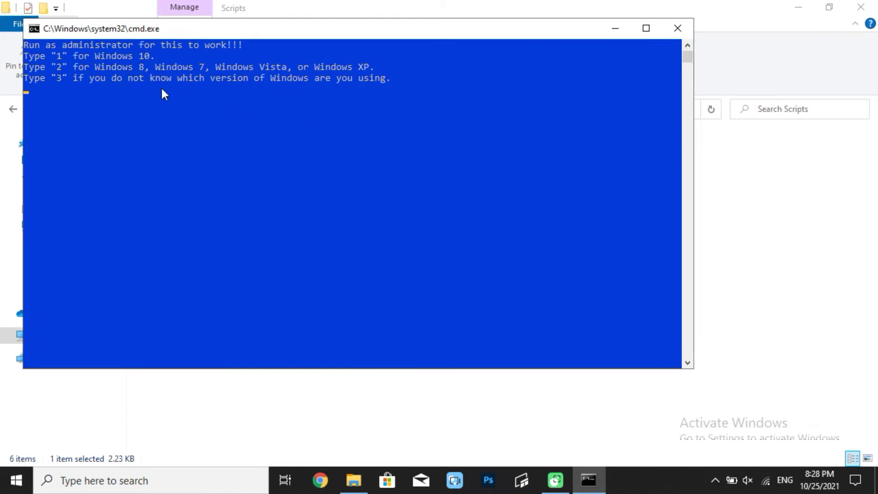
pyautogui.write('1')
pyautogui.press('Return')
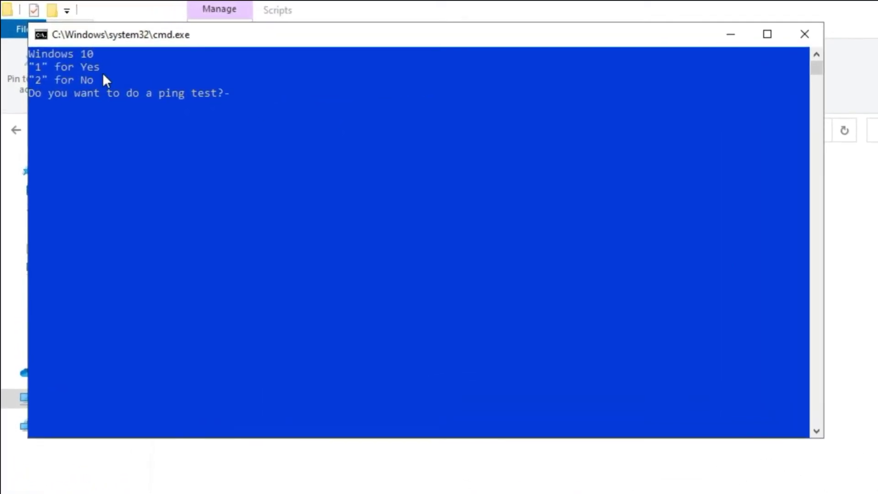
pyautogui.write('1')
pyautogui.press('Return')
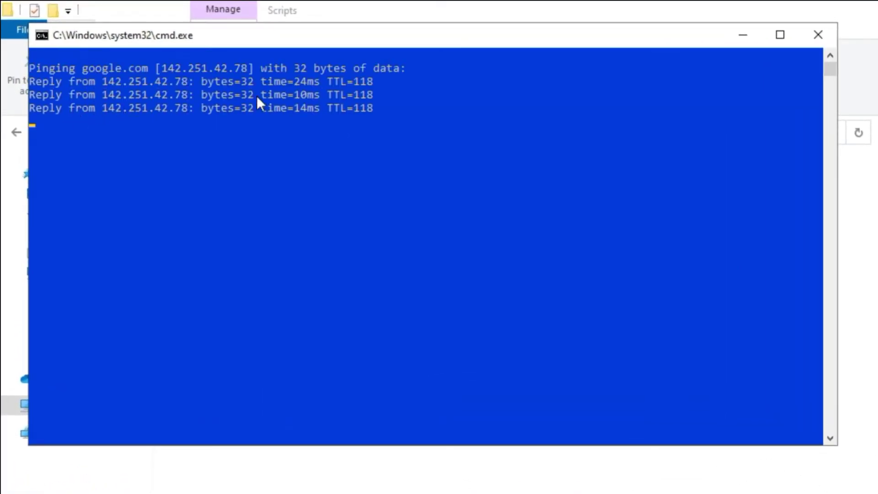
pyautogui.press('Return')
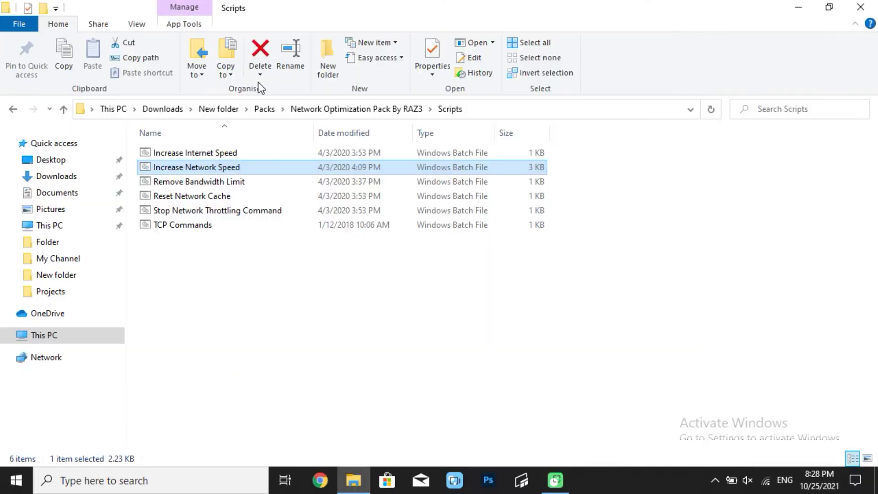
# - Run the Remove Bandwidth Limit batch file
pyautogui.click(196, 181)
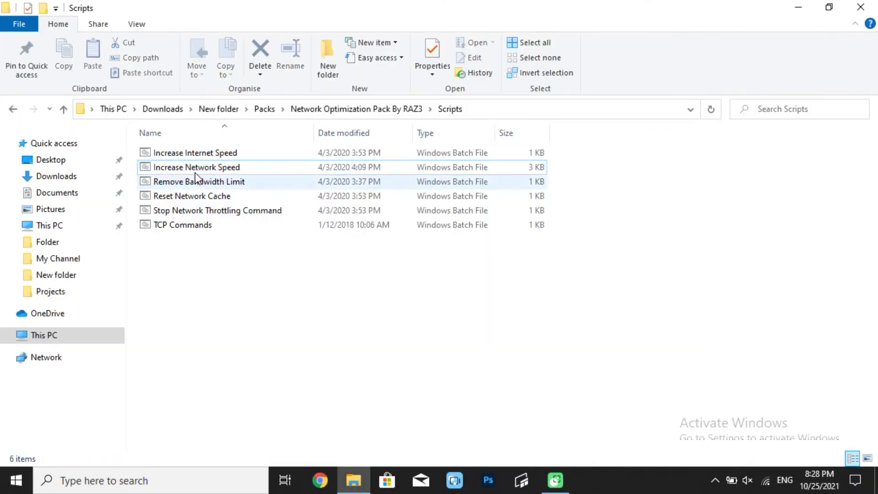
pyautogui.rightClick(170, 182)
pyautogui.click(212, 157)
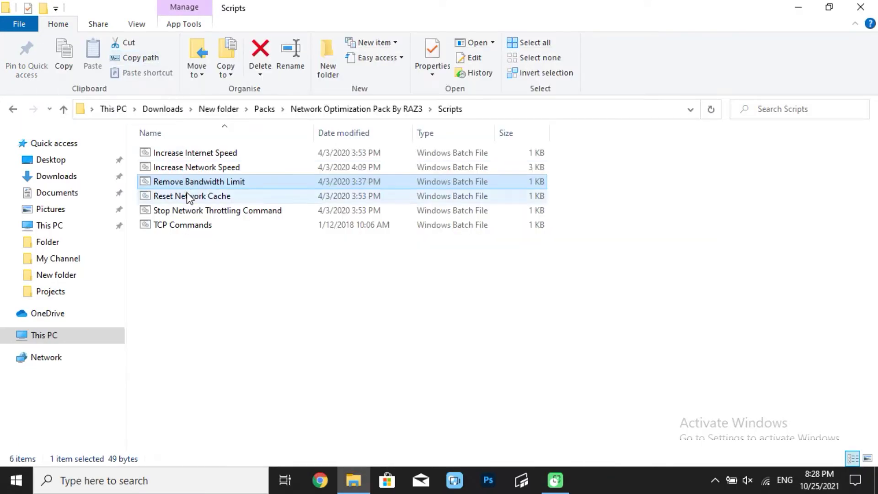
# - Run the Reset Network Cache, Stop Network Throttling Command and TCP Commands batch files
pyautogui.rightClick(187, 195)
pyautogui.click(220, 160)
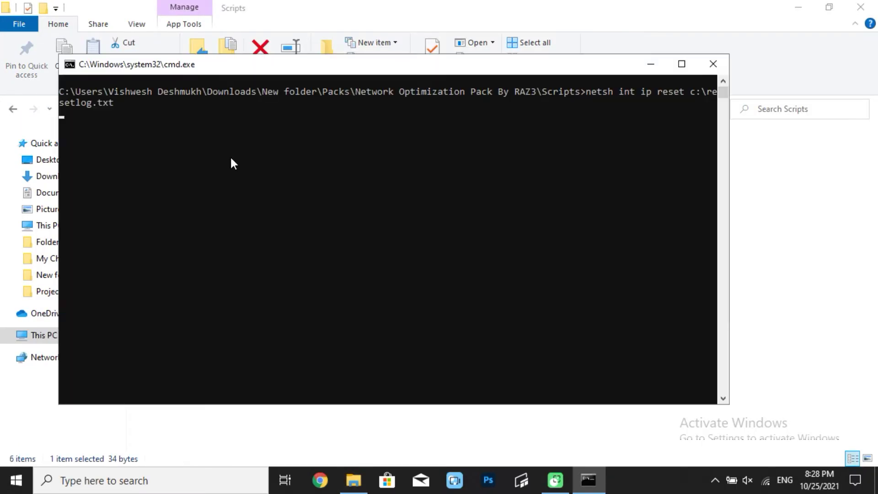
pyautogui.rightClick(190, 210)
pyautogui.click(229, 160)
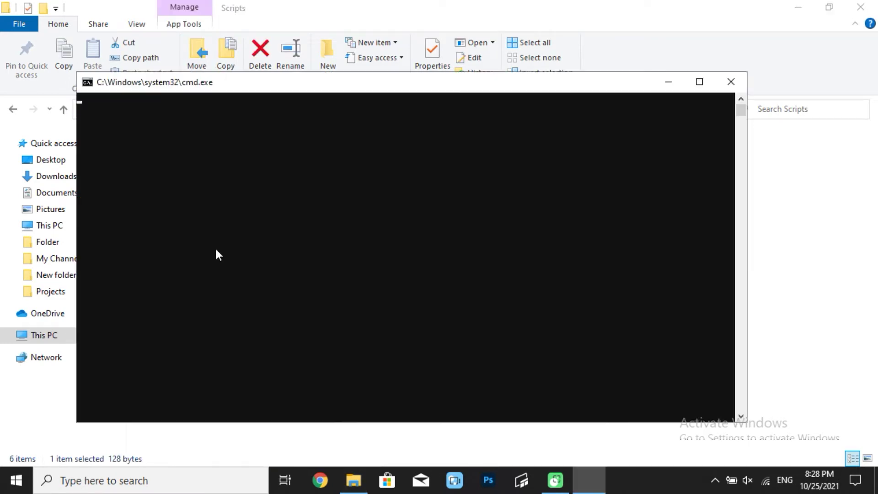
pyautogui.rightClick(177, 224)
pyautogui.click(211, 160)
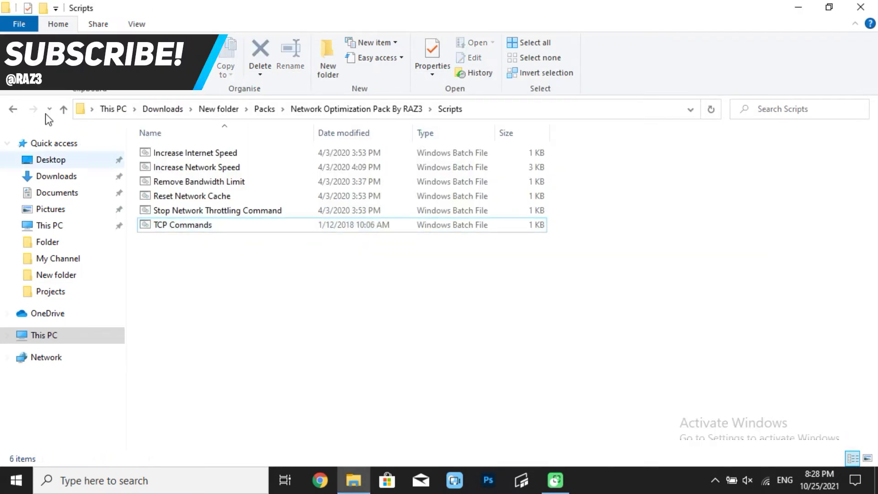
# - Return to the Network Optimization Pack folder and open its TCP Optimizer folder
pyautogui.click(15, 108)
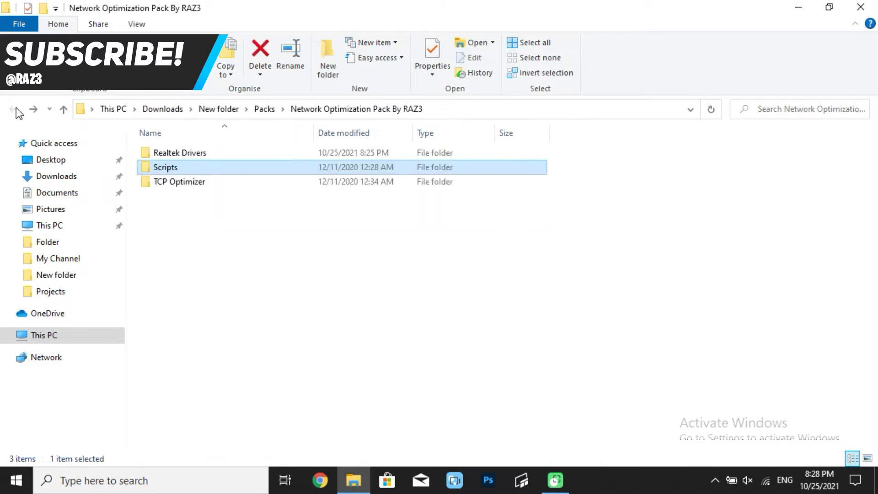
pyautogui.click(185, 182)
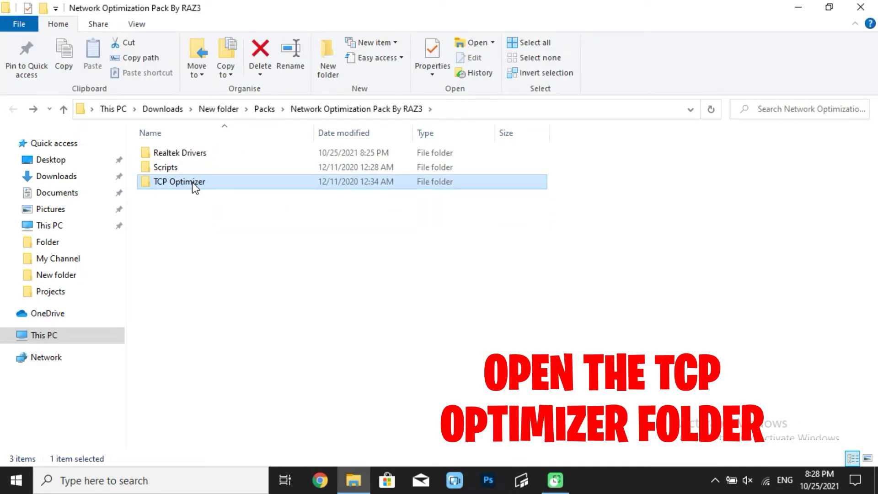
pyautogui.rightClick(192, 182)
pyautogui.click(228, 161)
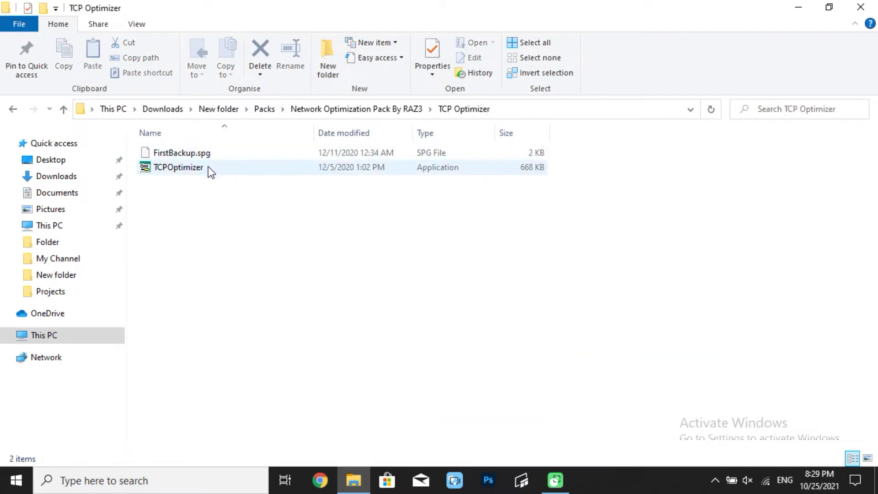
# - Open the TCPOptimizer application and dismiss its permissions notice
pyautogui.moveTo(302, 239); pyautogui.dragTo(174, 197)
pyautogui.click(174, 201)
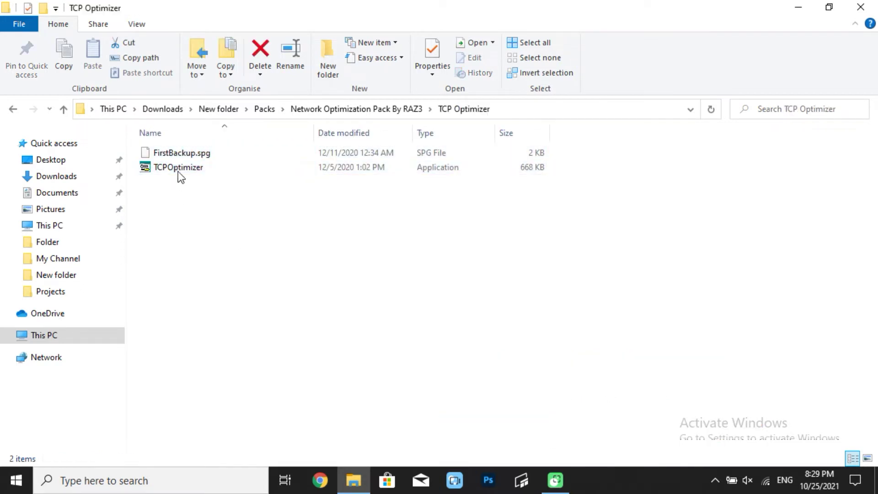
pyautogui.click(180, 168)
pyautogui.rightClick(180, 168)
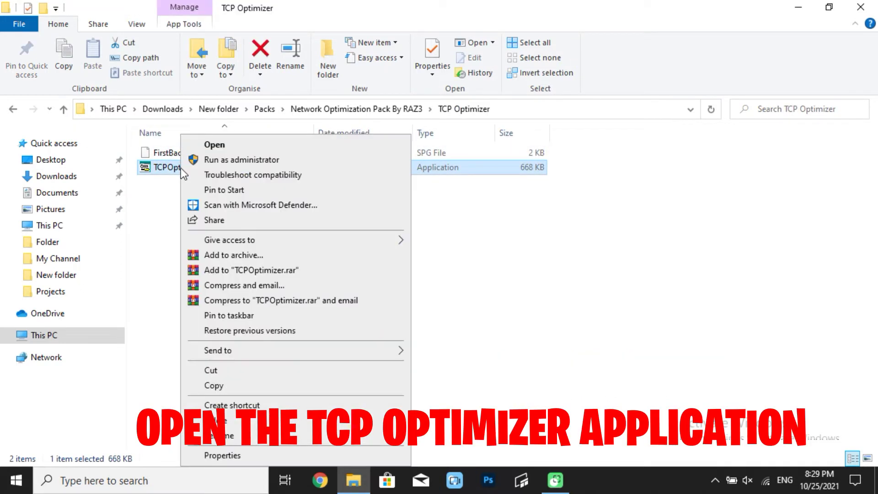
pyautogui.click(215, 145)
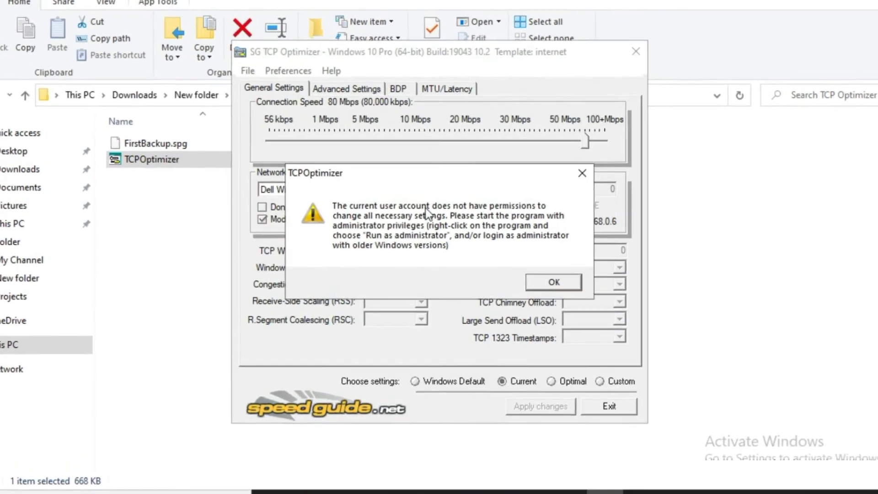
pyautogui.click(554, 283)
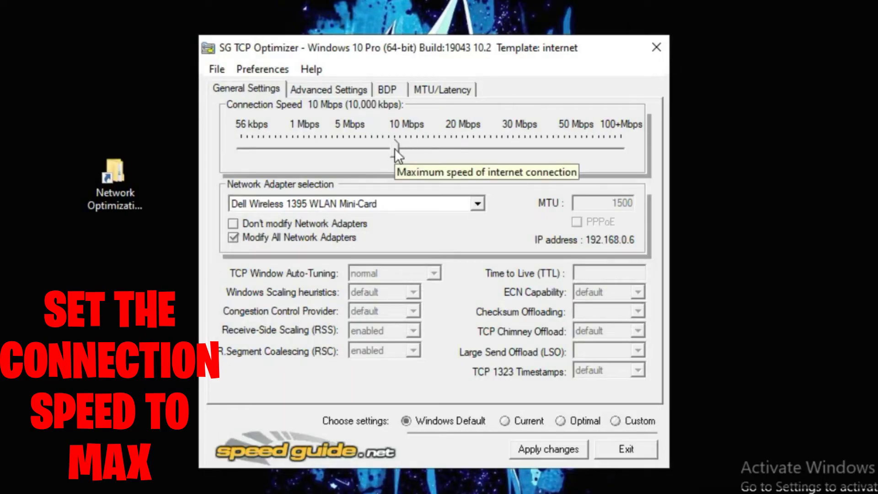
# - Set the connection speed to 100 Mbps and select the Marvell Yukon 88E8040 PCI-E Fast Ethernet Controller as network adapter
pyautogui.moveTo(396, 148); pyautogui.dragTo(636, 150)
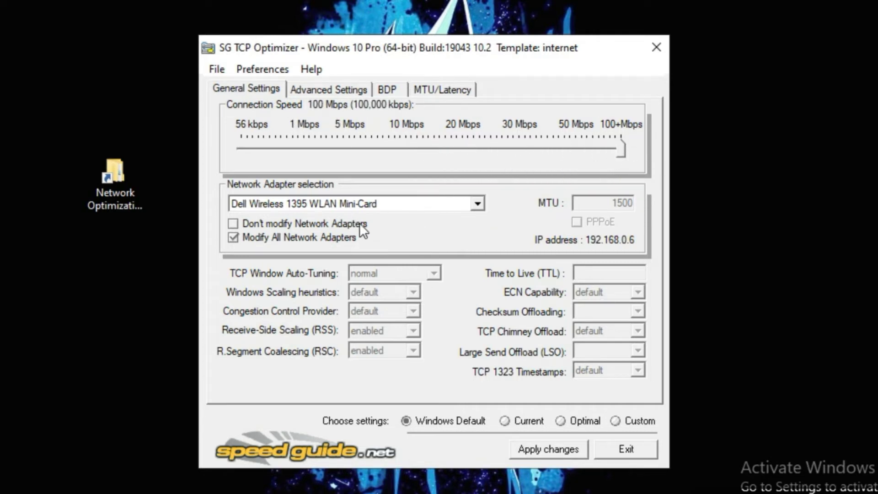
pyautogui.click(477, 203)
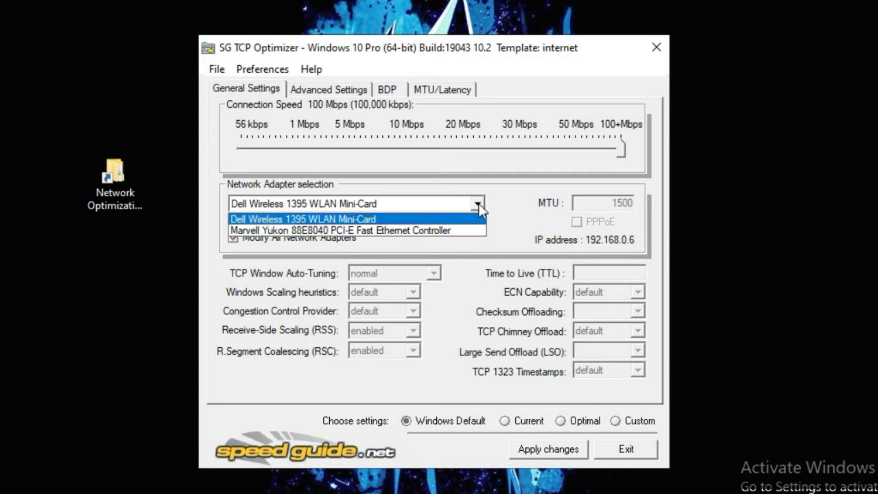
pyautogui.click(449, 230)
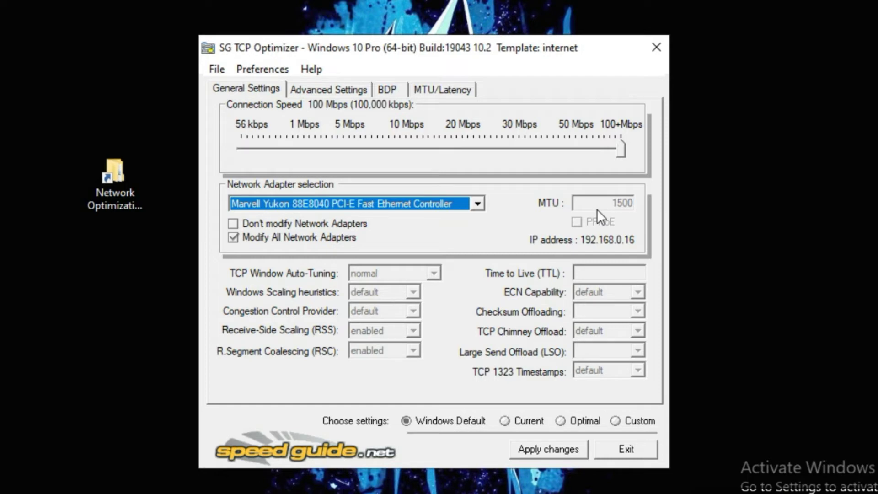
# - Apply the TCP Optimizer settings and confirm the list of changes
pyautogui.click(566, 443)
pyautogui.click(563, 287)
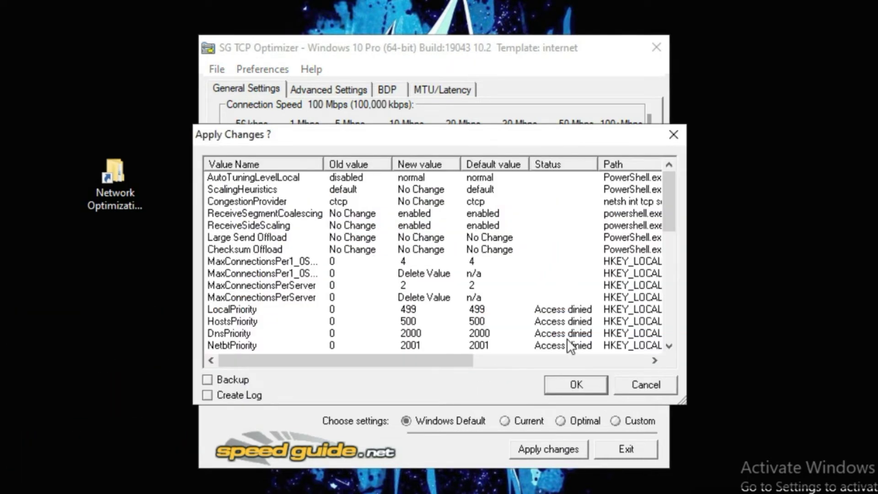
pyautogui.click(580, 383)
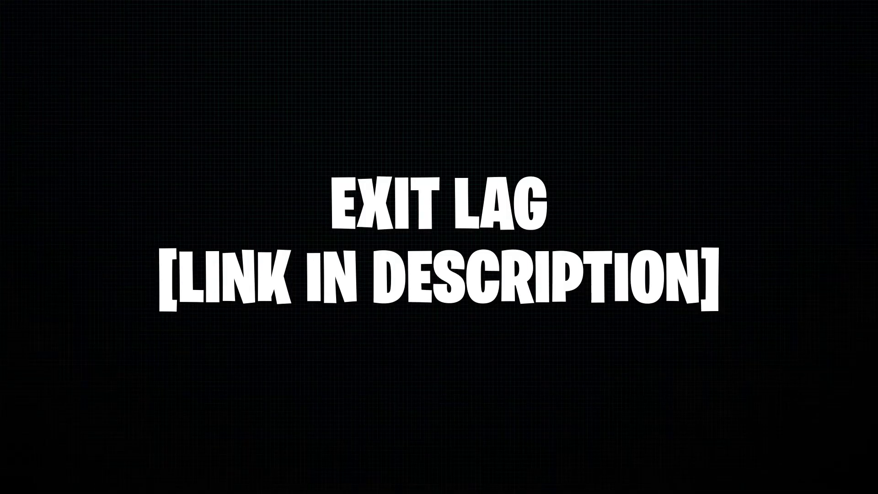
# - Launch the ExitLag installer from its SetupExitLag_v4201 shortcut on the desktop
pyautogui.moveTo(122, 136); pyautogui.dragTo(256, 265)
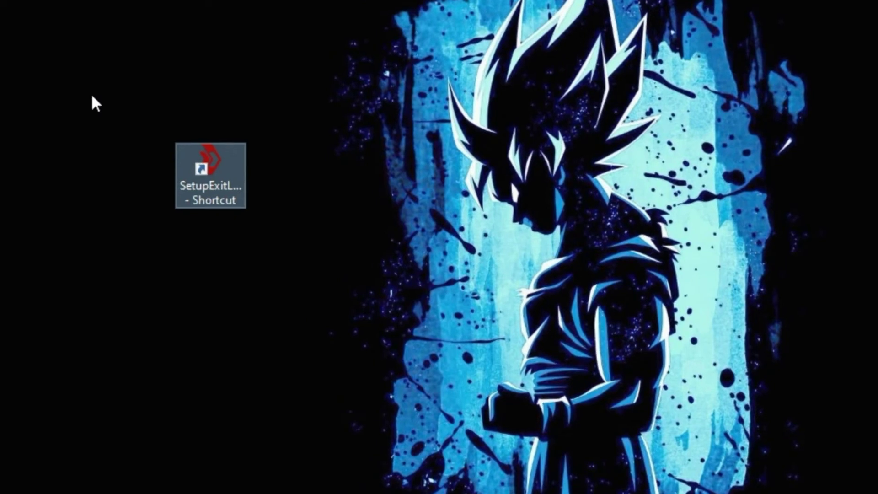
pyautogui.moveTo(91, 59); pyautogui.dragTo(338, 267)
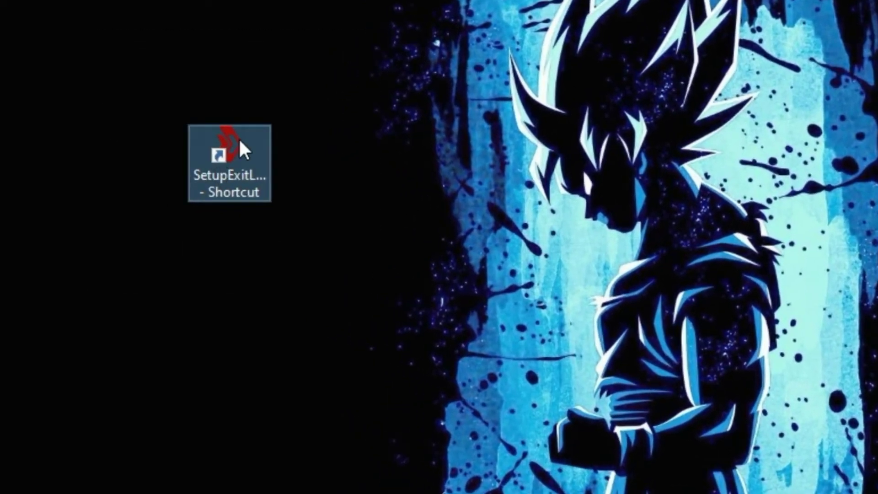
pyautogui.click(215, 151)
pyautogui.rightClick(227, 134)
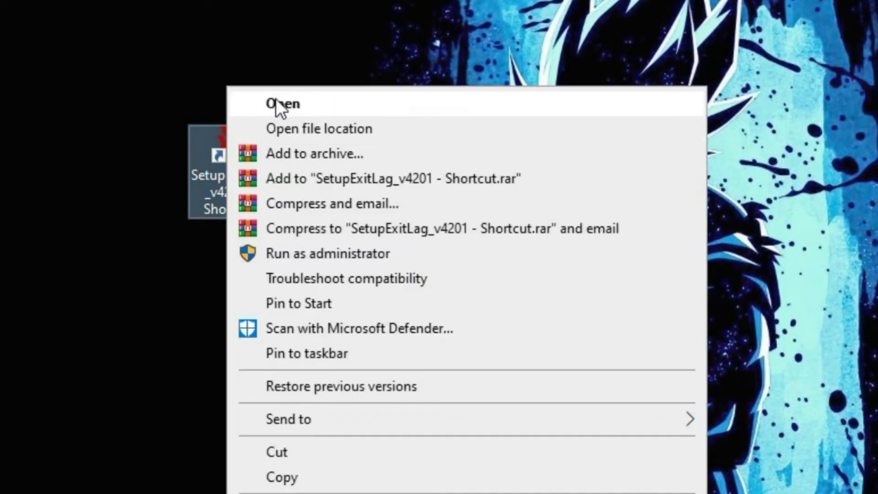
pyautogui.click(288, 109)
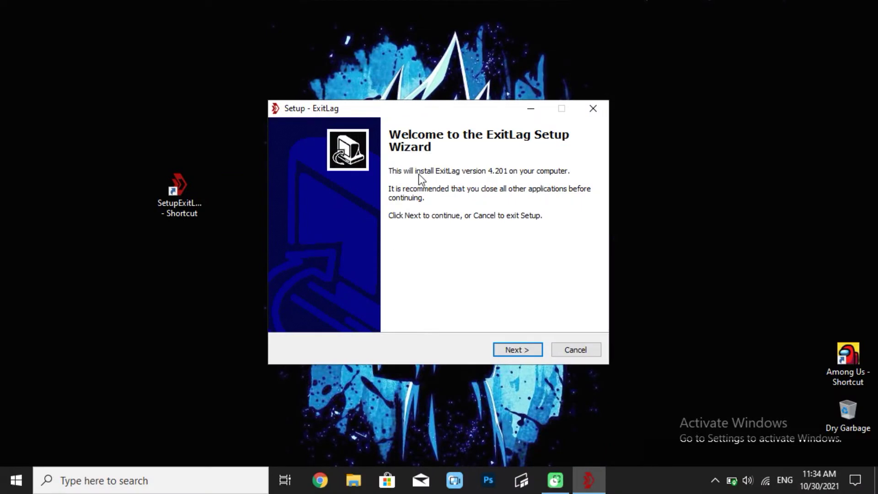
# - Install ExitLag with a desktop shortcut and finish the setup wizard
pyautogui.click(521, 350)
pyautogui.click(519, 349)
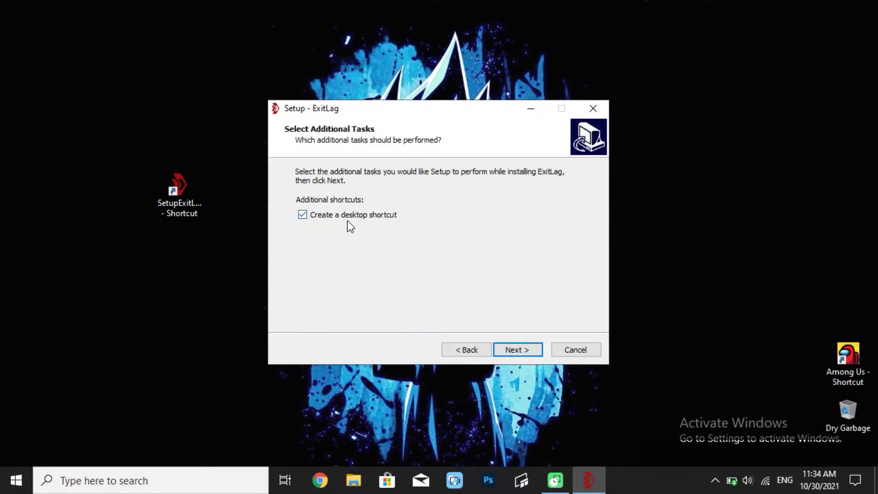
pyautogui.click(527, 352)
pyautogui.click(519, 352)
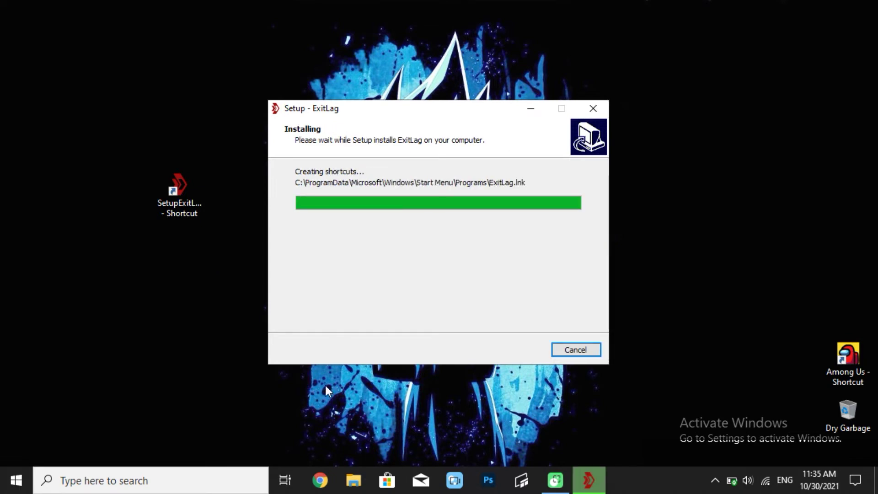
pyautogui.click(522, 356)
# - Try to launch ExitLag from its new desktop shortcut and dismiss the notice
pyautogui.moveTo(201, 143); pyautogui.dragTo(279, 249)
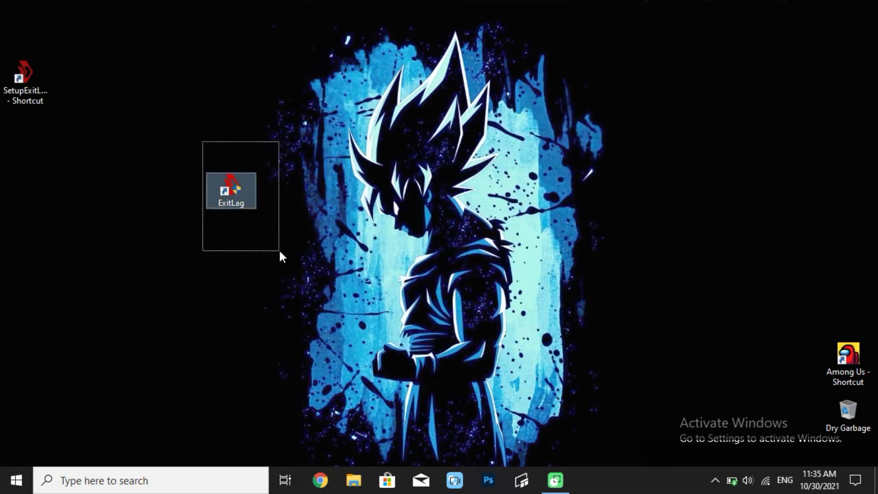
pyautogui.rightClick(243, 187)
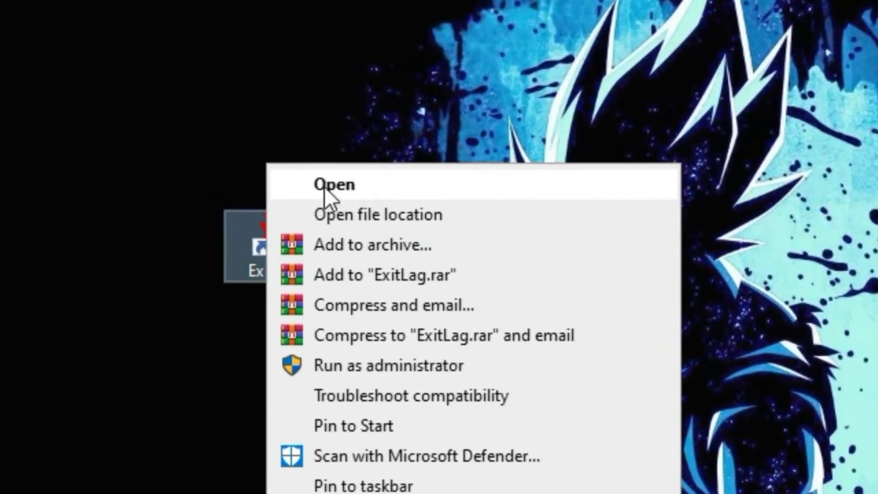
pyautogui.click(282, 172)
pyautogui.press('F5')
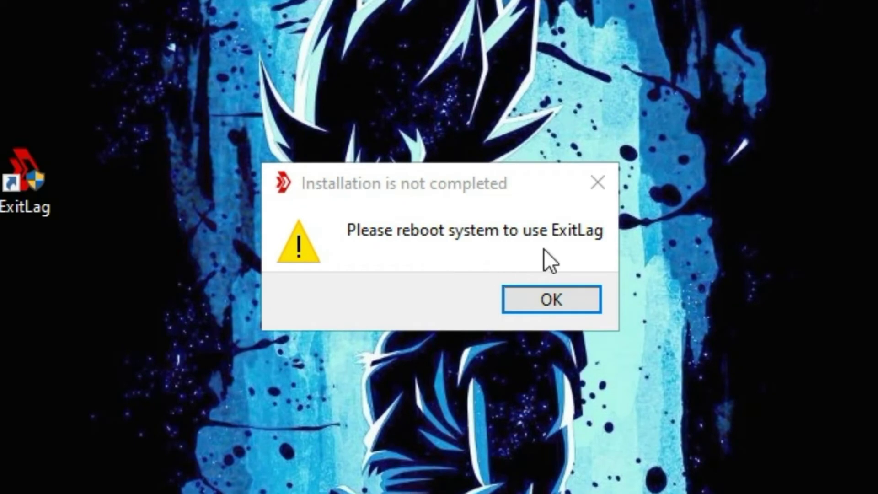
pyautogui.click(548, 297)
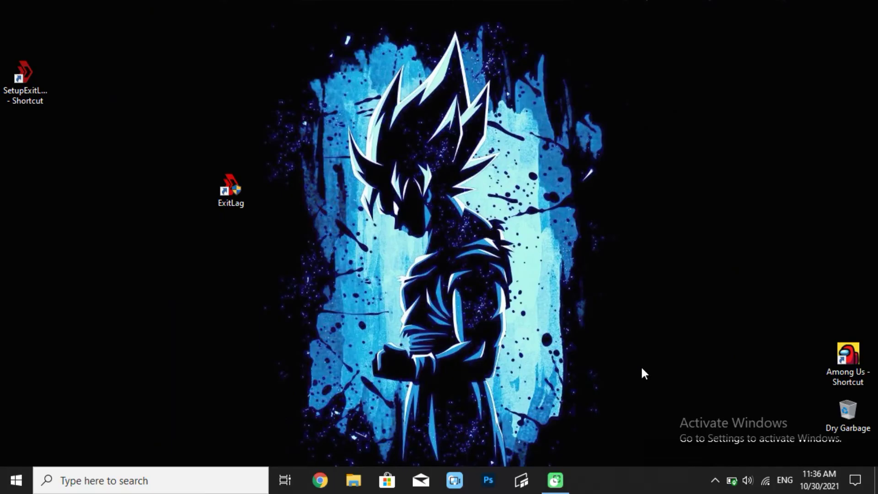
# - Restart the computer from the Shut Down Windows dialog
pyautogui.hotkey('alt', 'F4')
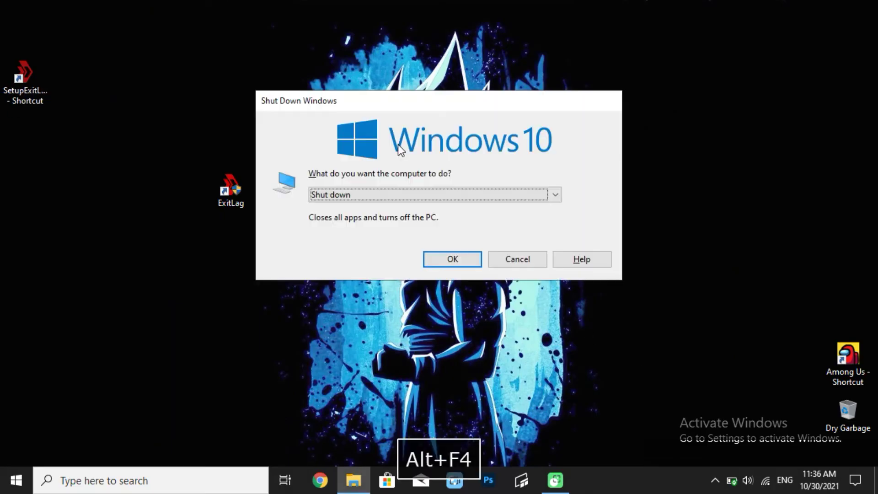
pyautogui.click(344, 194)
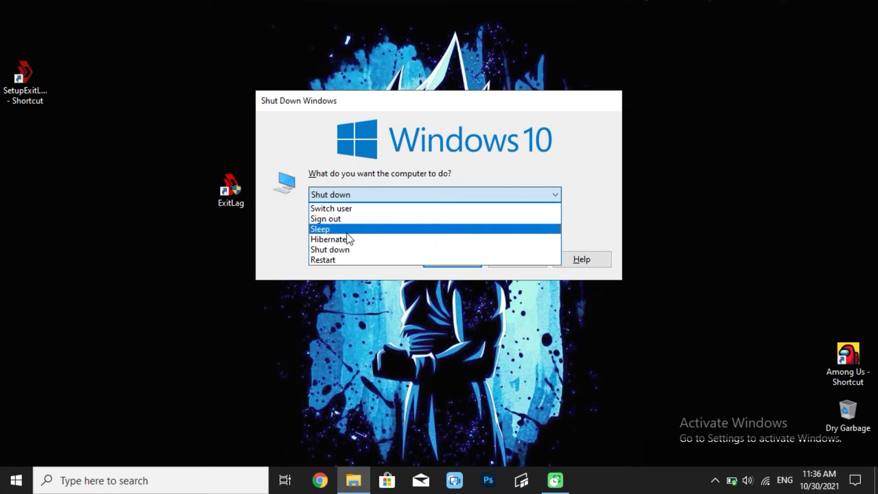
pyautogui.click(336, 260)
pyautogui.click(439, 259)
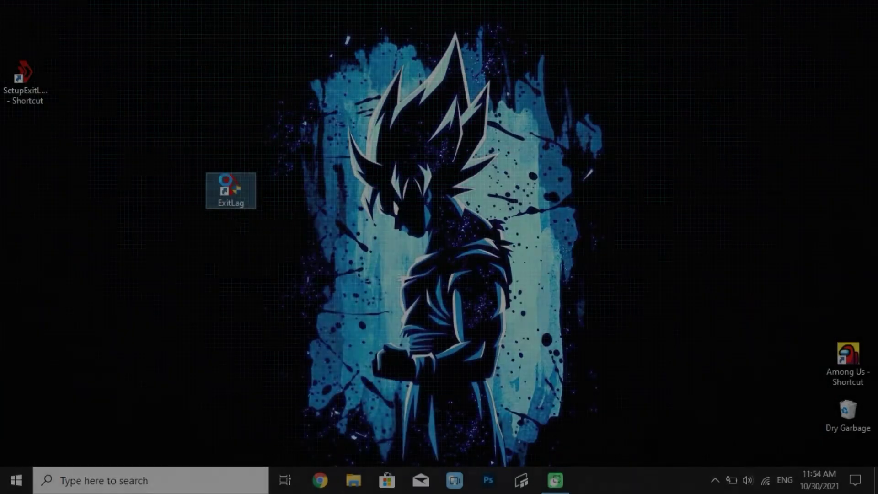
# - Launch ExitLag from its desktop shortcut and submit the login to ExitLag
pyautogui.rightClick(226, 181)
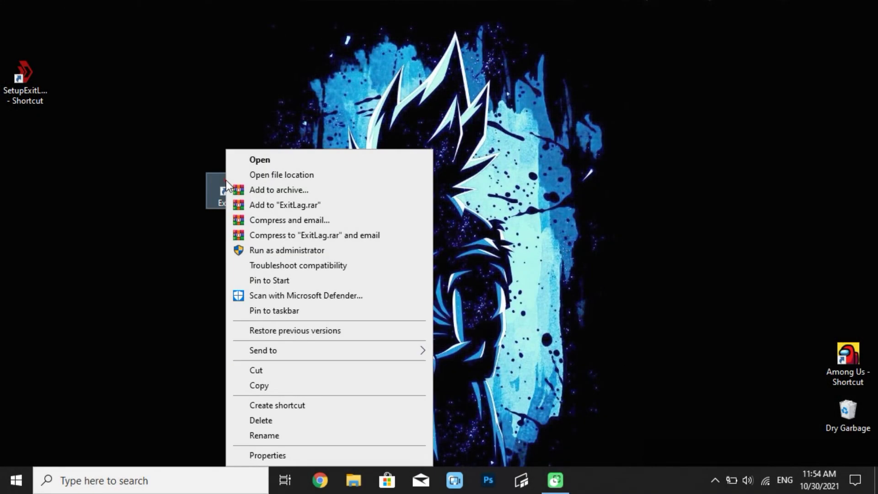
pyautogui.click(269, 161)
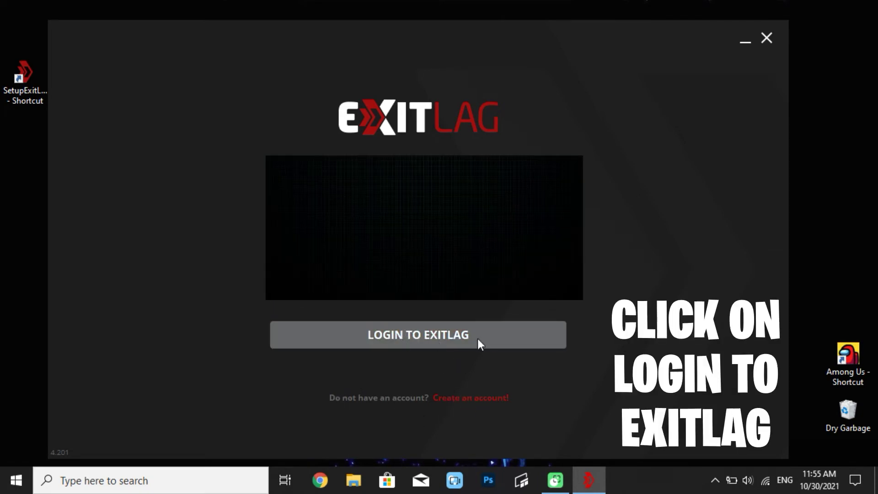
pyautogui.click(477, 339)
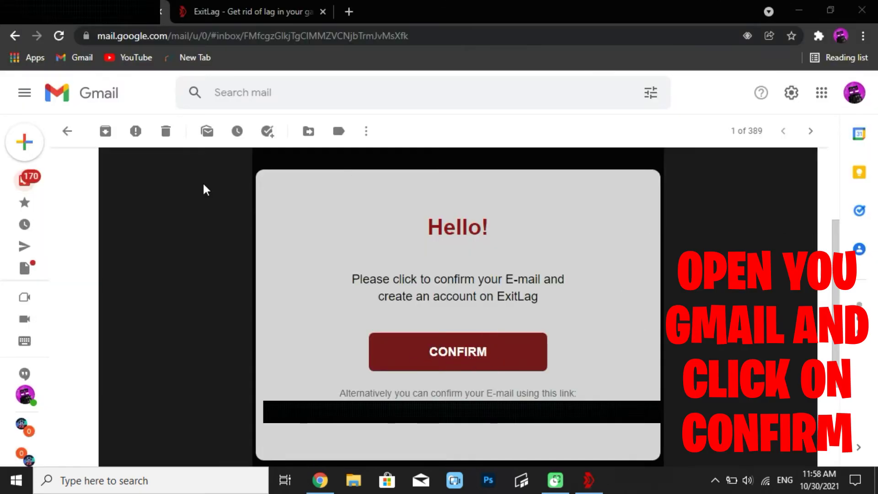
# - Confirm the ExitLag account's e-mail from the verification message in Gmail, then minimize the browser
pyautogui.click(491, 234)
pyautogui.tripleClick(476, 228)
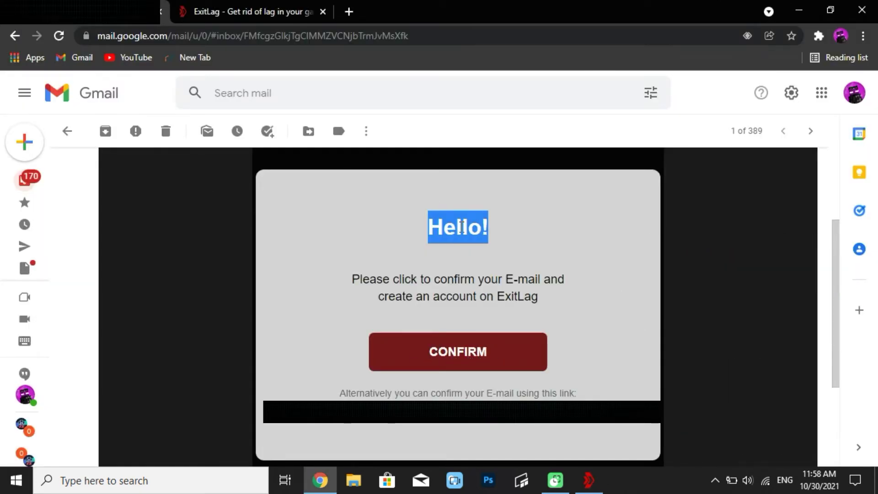
pyautogui.click(459, 226)
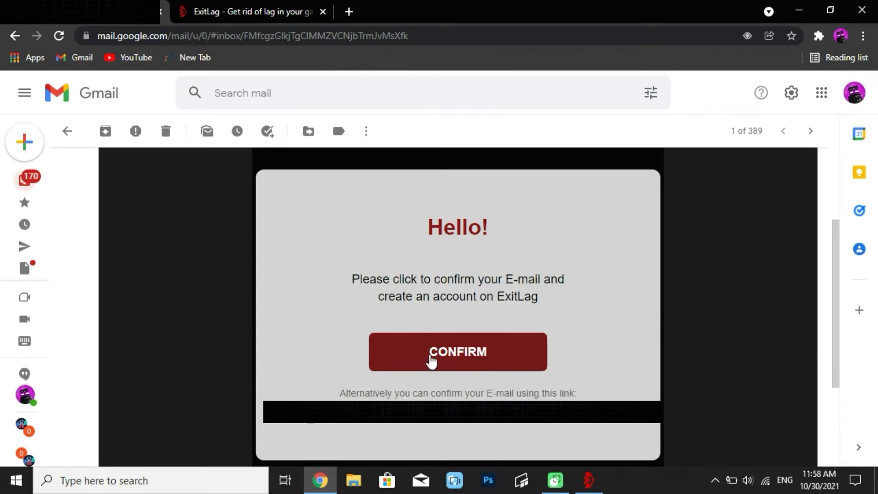
pyautogui.click(470, 355)
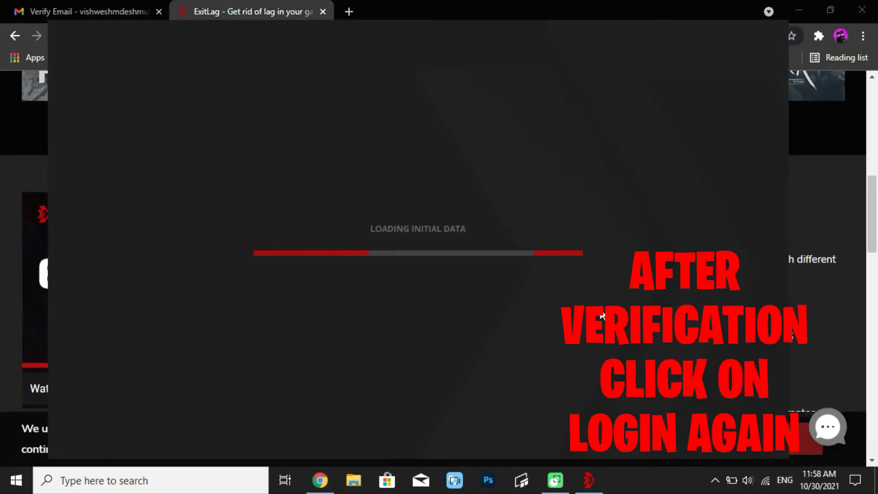
pyautogui.click(808, 5)
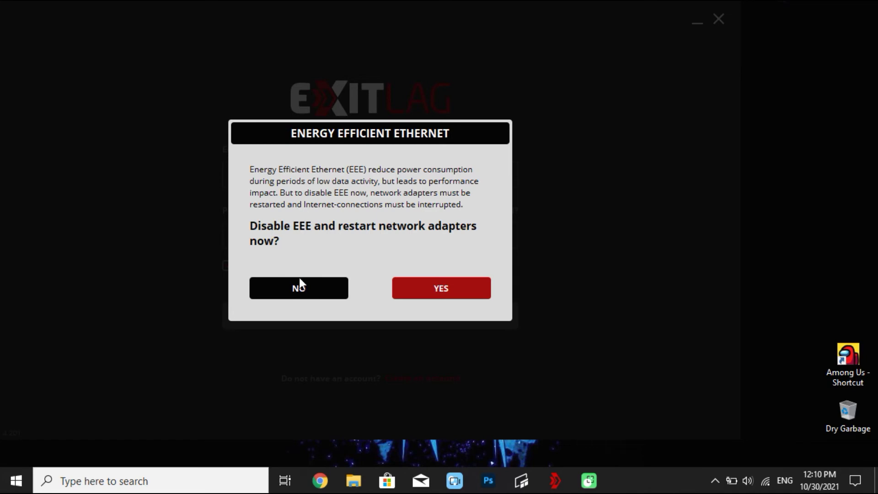
# - Agree to disable Energy Efficient Ethernet and restart the network adapters, and set Valorant's game region to IN Mumbai03
pyautogui.click(447, 289)
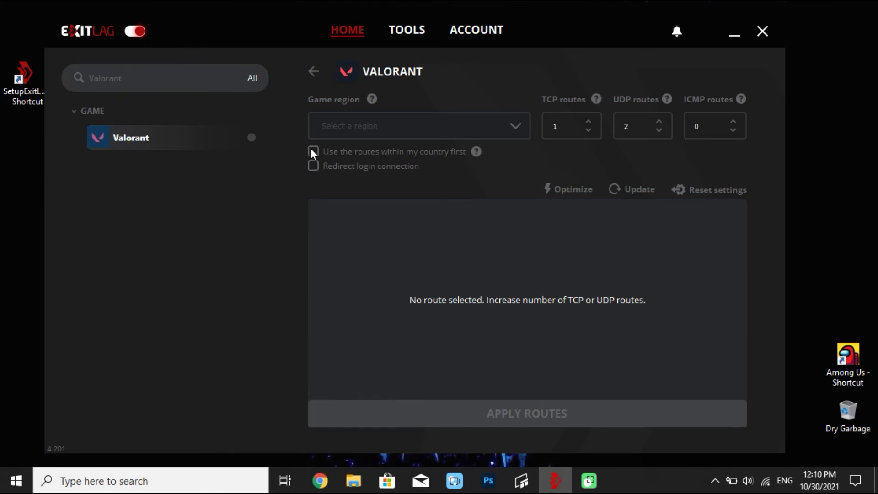
pyautogui.click(481, 132)
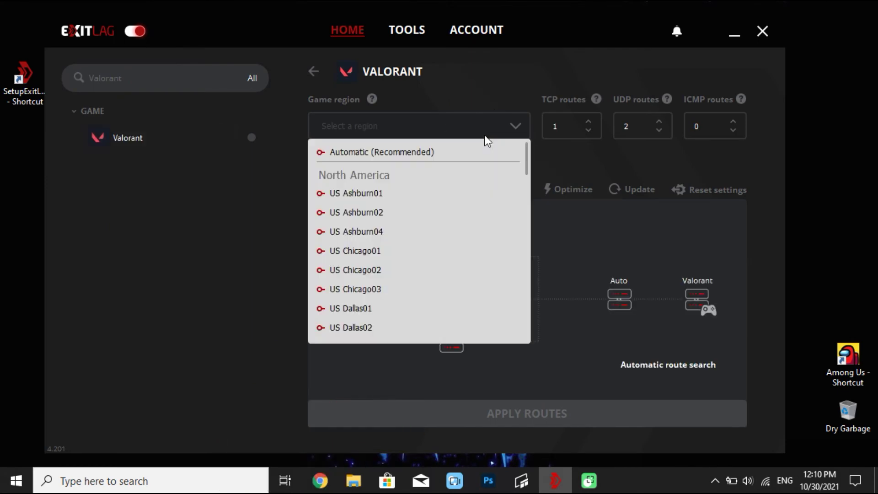
pyautogui.scroll(-10, 377, 273)
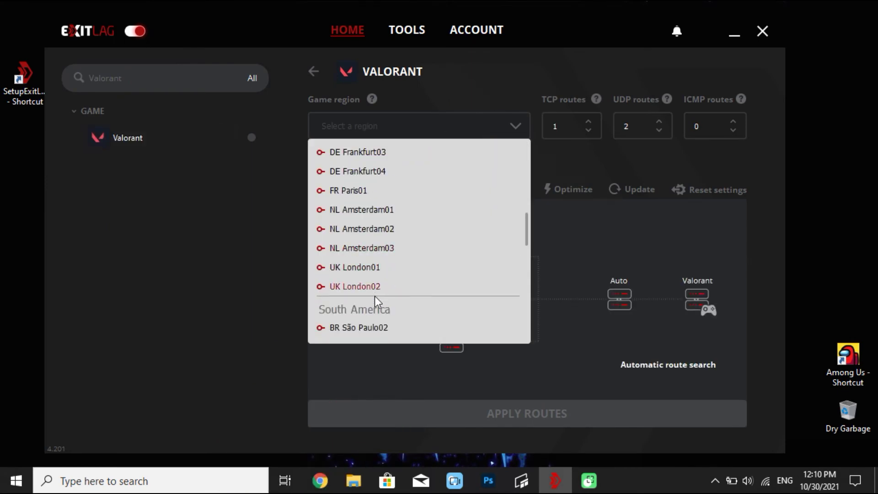
pyautogui.scroll(-1, 380, 295)
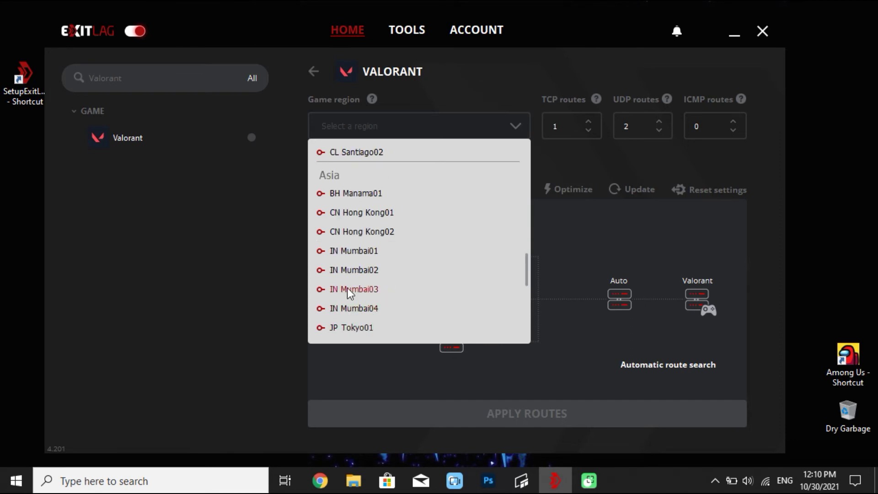
pyautogui.click(358, 290)
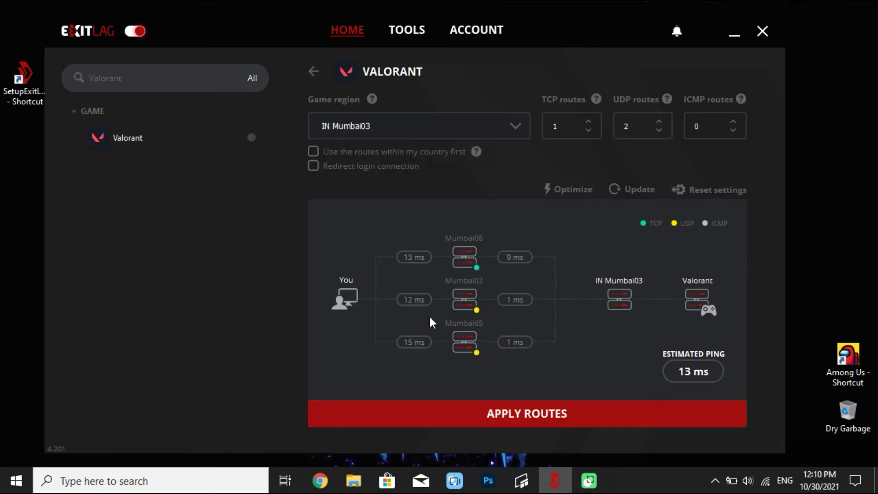
# - Compare the estimated ping of other Valorant game regions by selecting IN Mumbai02, IN Mumbai01 and JP Tokyo02 in turn
pyautogui.click(404, 134)
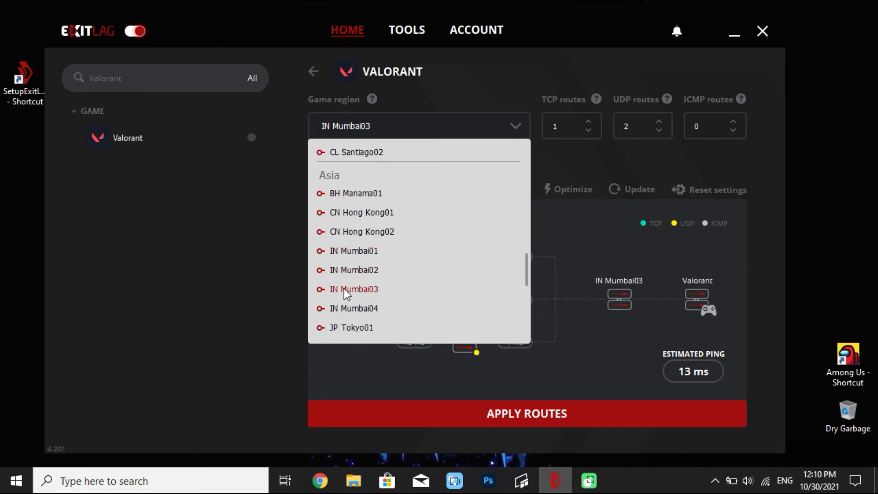
pyautogui.click(352, 274)
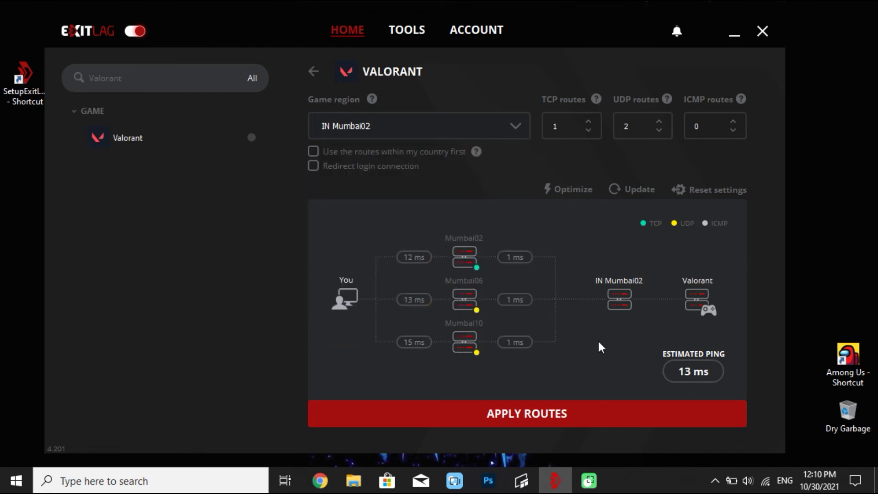
pyautogui.click(405, 126)
pyautogui.click(357, 251)
pyautogui.click(408, 137)
pyautogui.scroll(-1, 368, 251)
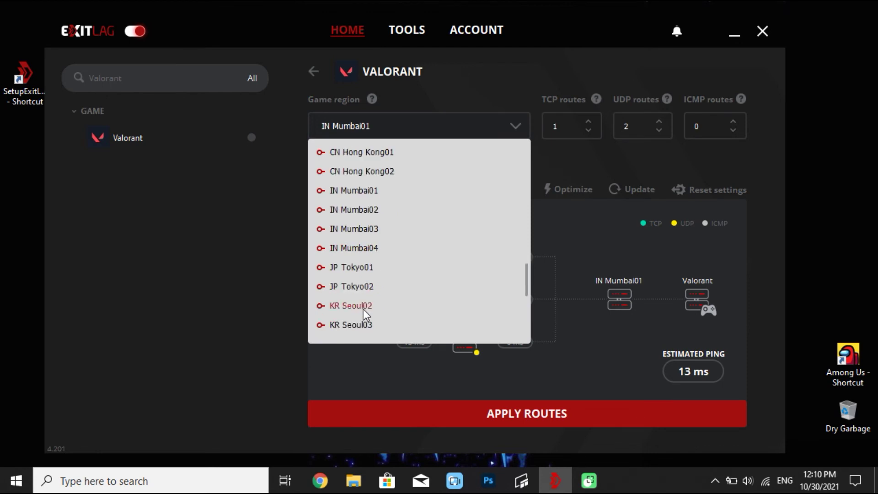
pyautogui.click(347, 291)
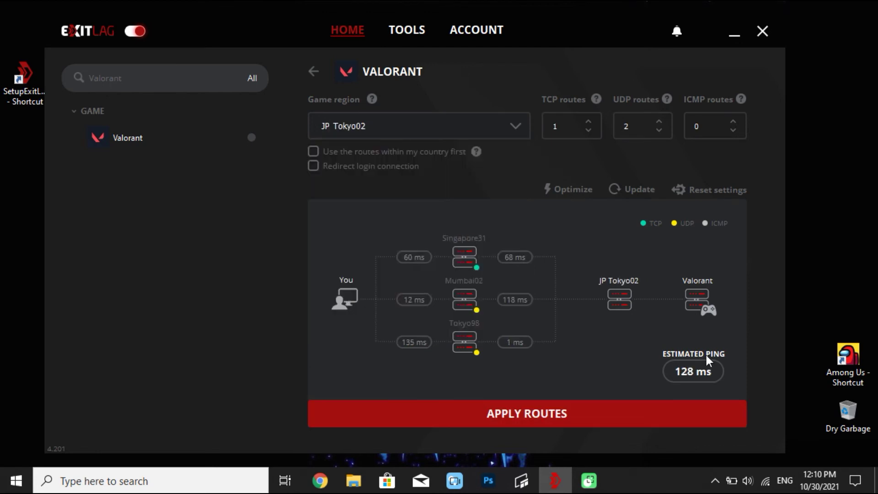
# - Optimize and apply Valorant's routes for the IN Mumbai03 region, with routes within the country used first
pyautogui.click(383, 132)
pyautogui.click(352, 229)
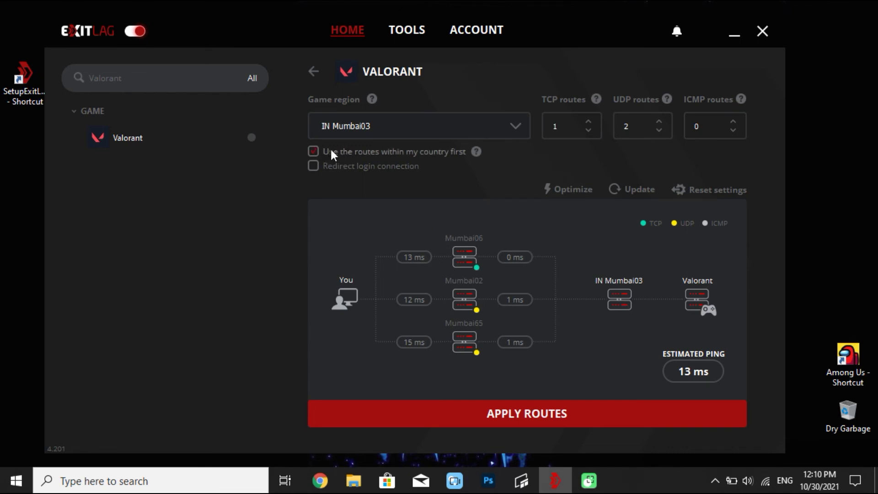
pyautogui.click(574, 191)
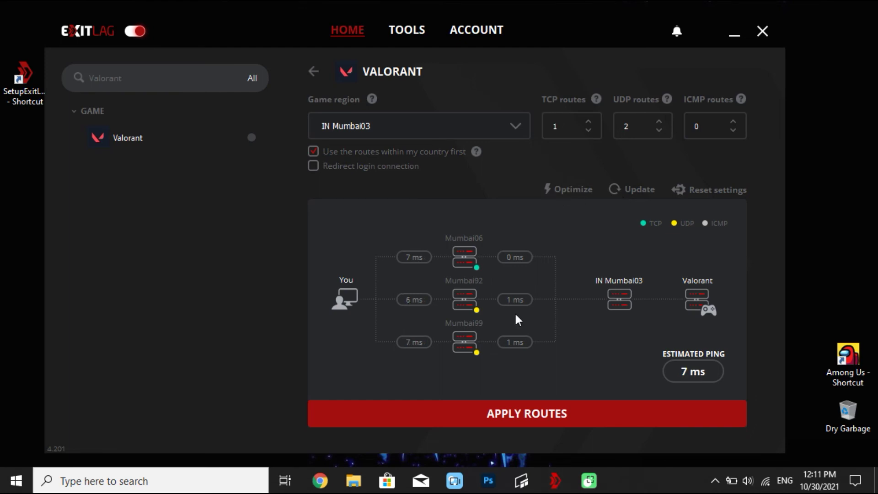
pyautogui.click(493, 408)
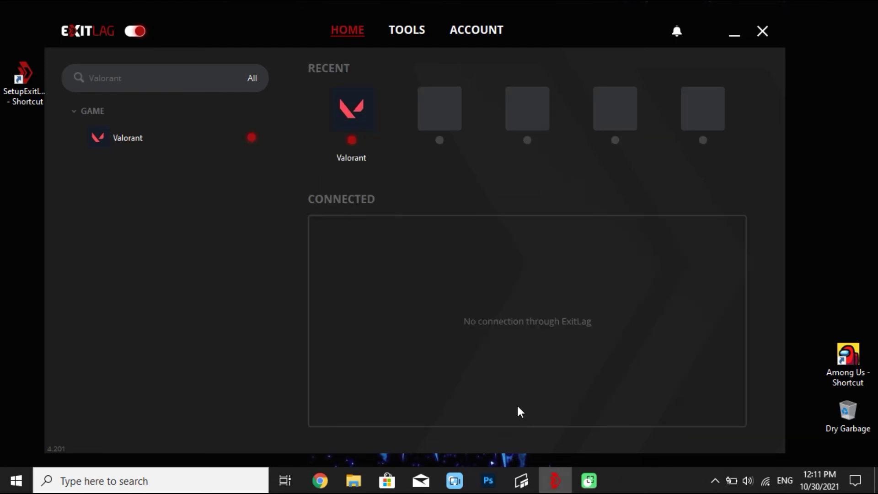